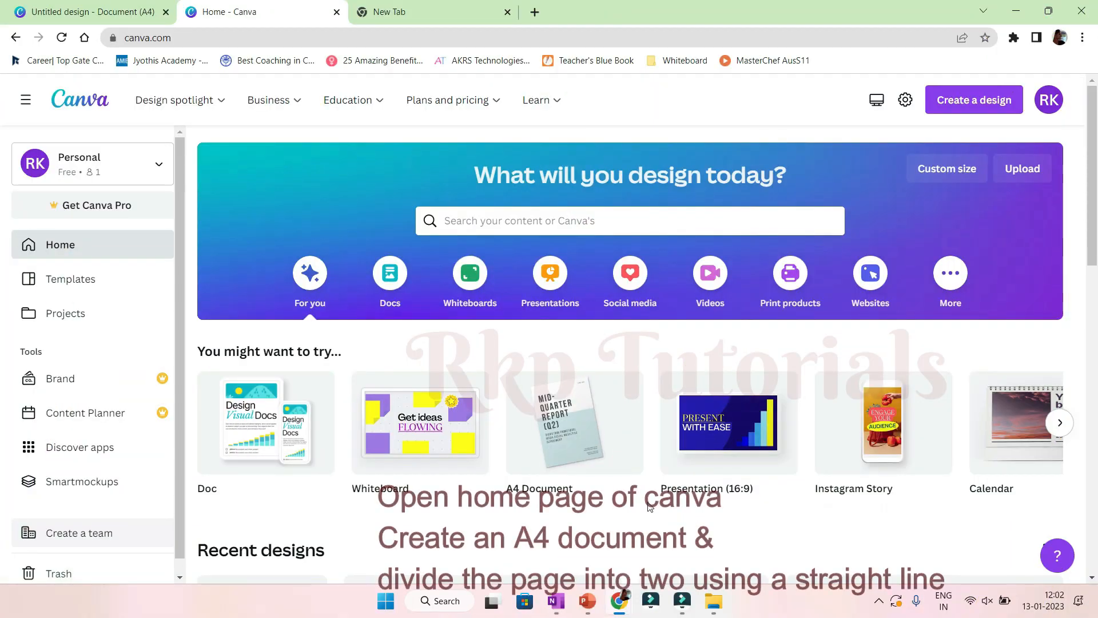
# Create an A4 document and add a straight line stretched across the middle of the page.
pyautogui.click(569, 456)
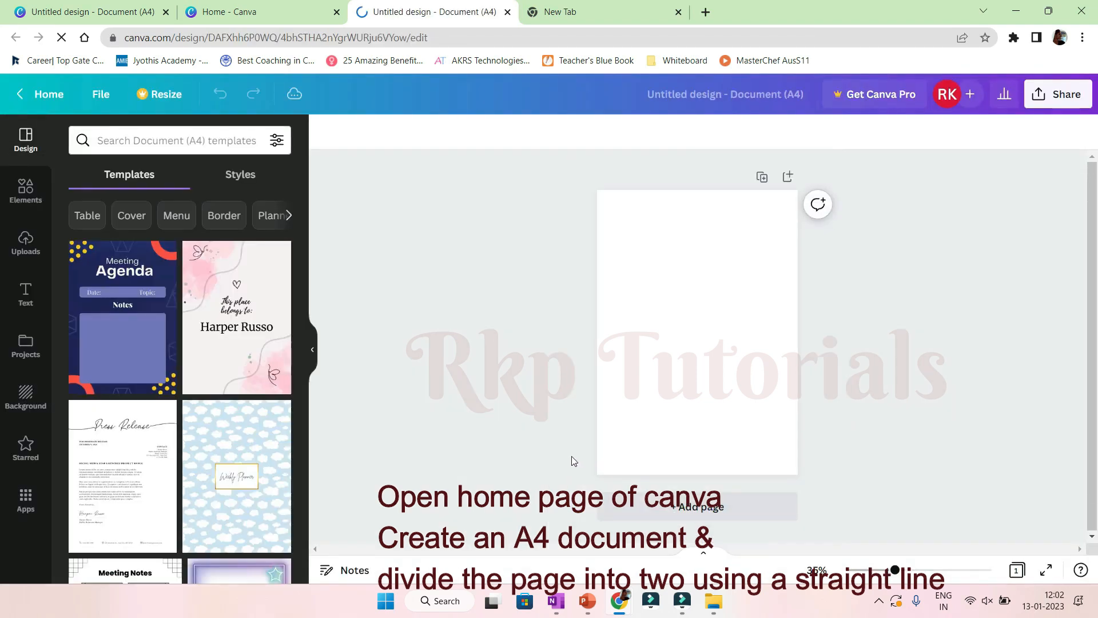
pyautogui.click(13, 211)
pyautogui.click(187, 347)
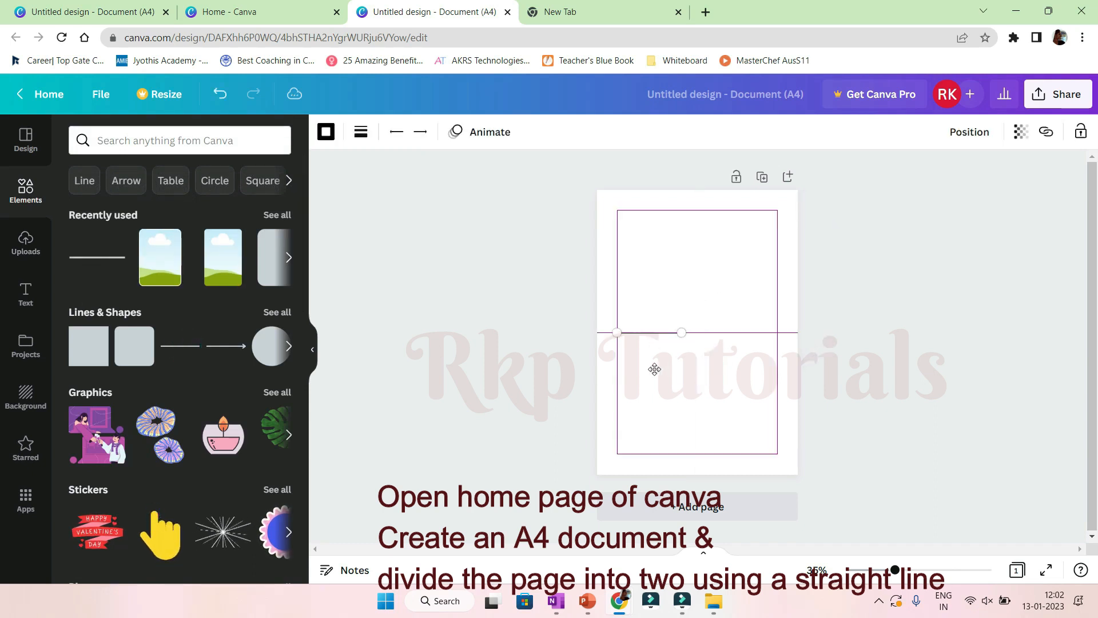
pyautogui.moveTo(656, 334); pyautogui.dragTo(807, 336)
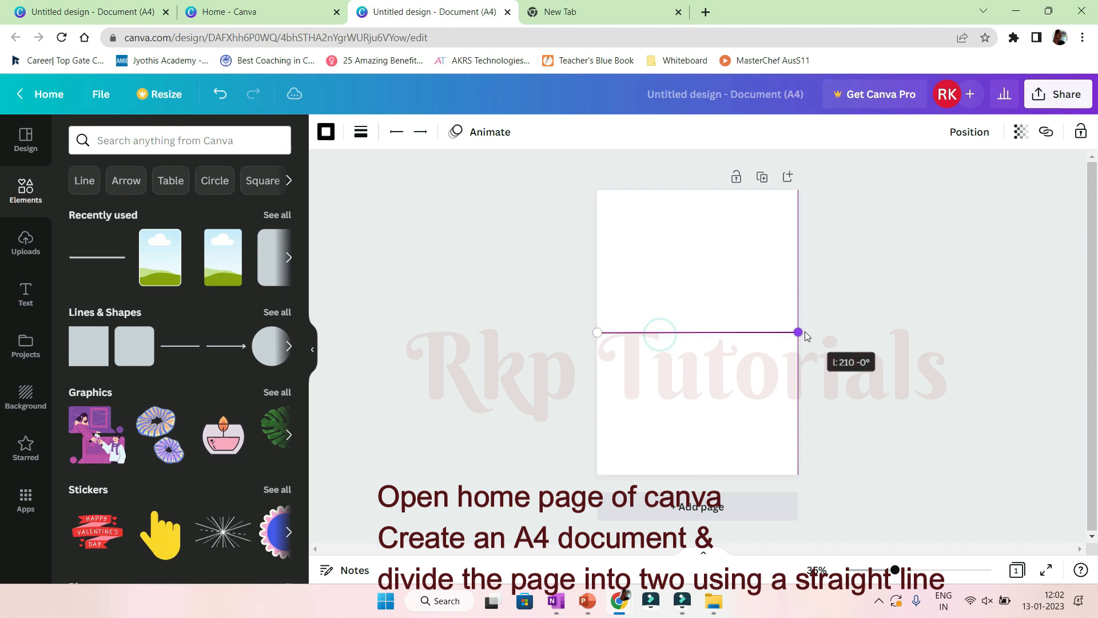
# Add a rectangular picture frame to the upper-right part of the page above the line.
pyautogui.moveTo(894, 571); pyautogui.dragTo(926, 570)
pyautogui.scroll(3, 897, 488)
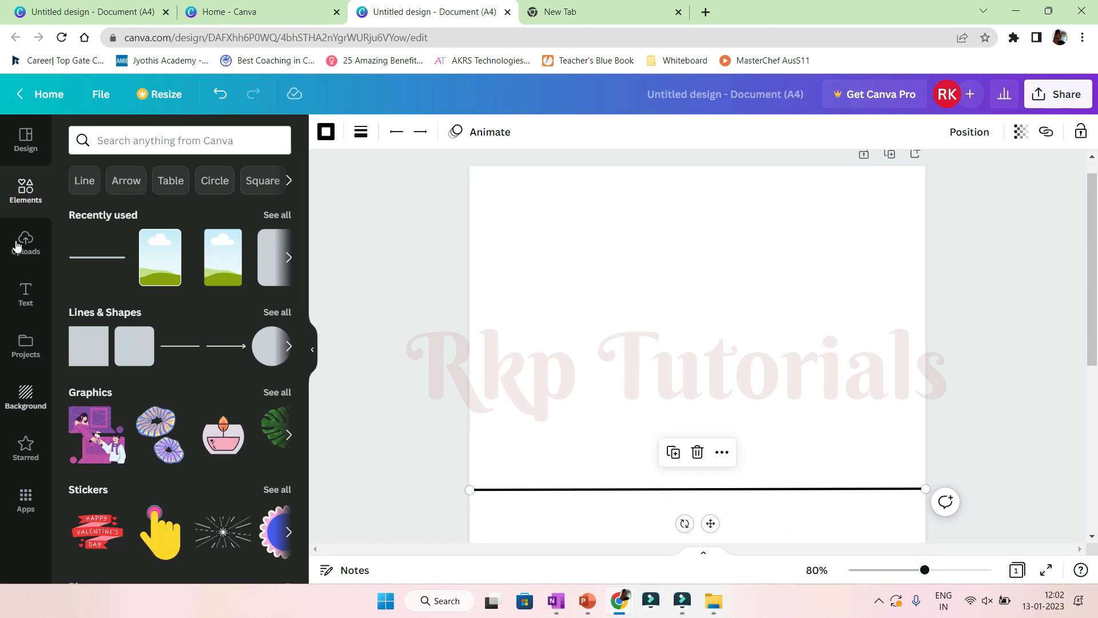
pyautogui.scroll(-10, 71, 297)
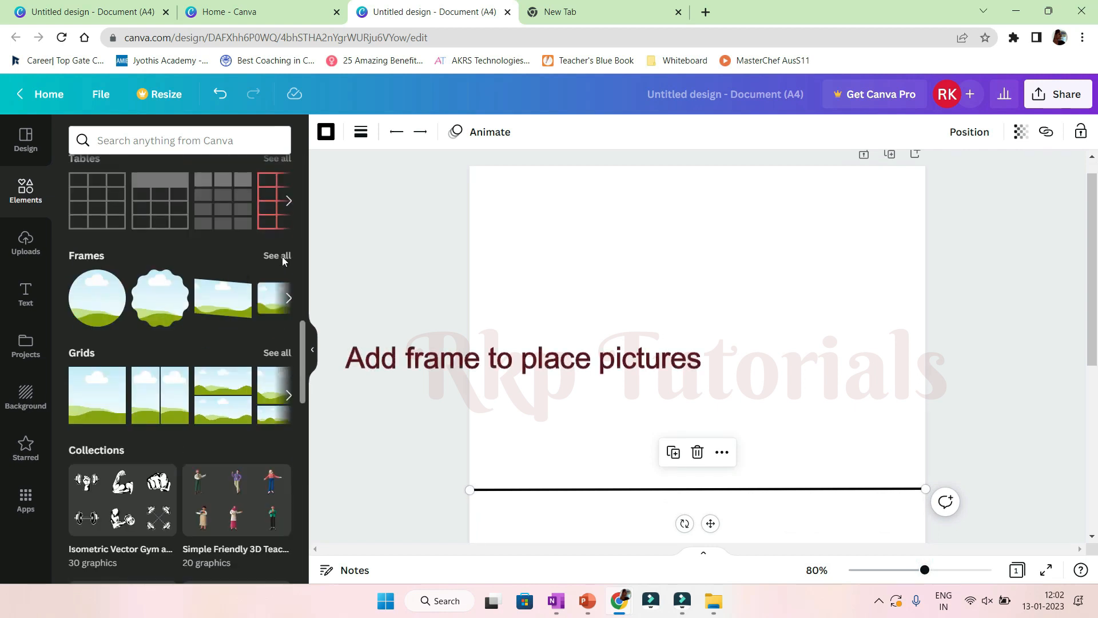
pyautogui.click(280, 257)
pyautogui.scroll(-5, 274, 343)
pyautogui.moveTo(201, 485); pyautogui.dragTo(715, 483)
pyautogui.moveTo(813, 538); pyautogui.dragTo(703, 433)
pyautogui.moveTo(672, 354); pyautogui.dragTo(827, 342)
# Set the frame's colour to white.
pyautogui.click(348, 132)
pyautogui.click(160, 206)
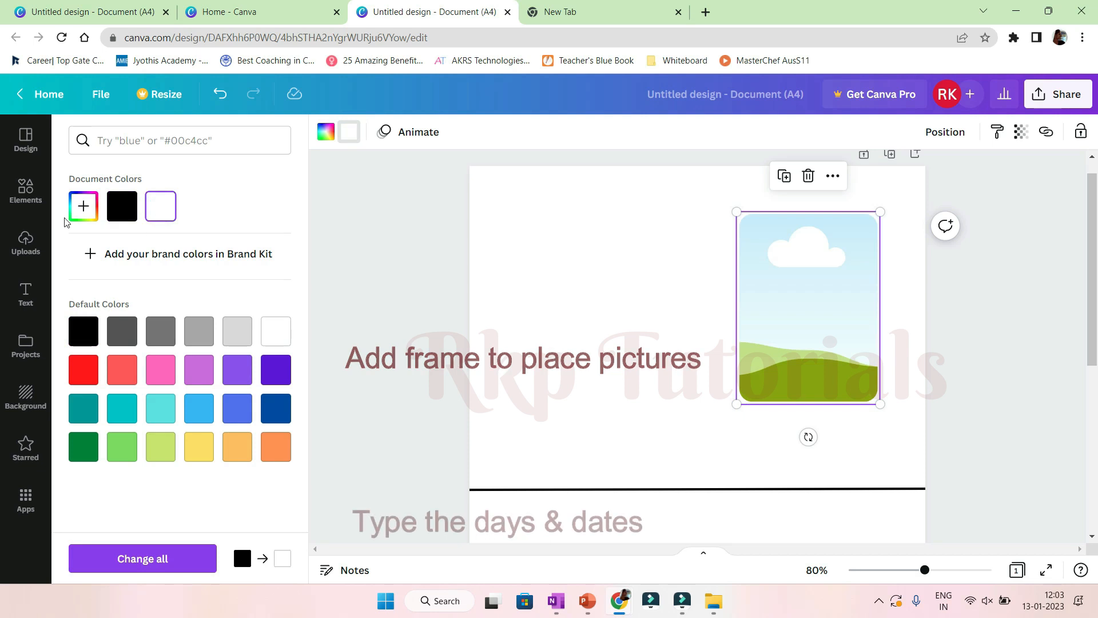
# Add a heading, a subheading and body text, and change the heading to JANUARY.
pyautogui.click(25, 293)
pyautogui.click(87, 246)
pyautogui.click(119, 294)
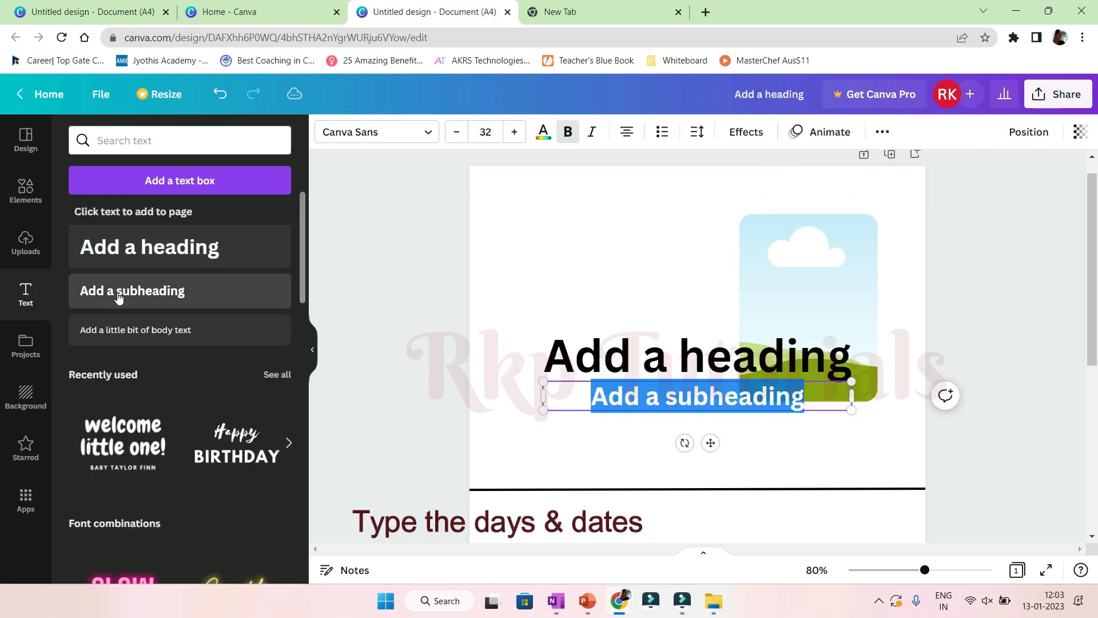
pyautogui.click(127, 331)
pyautogui.doubleClick(657, 351)
pyautogui.write('JANUARY')
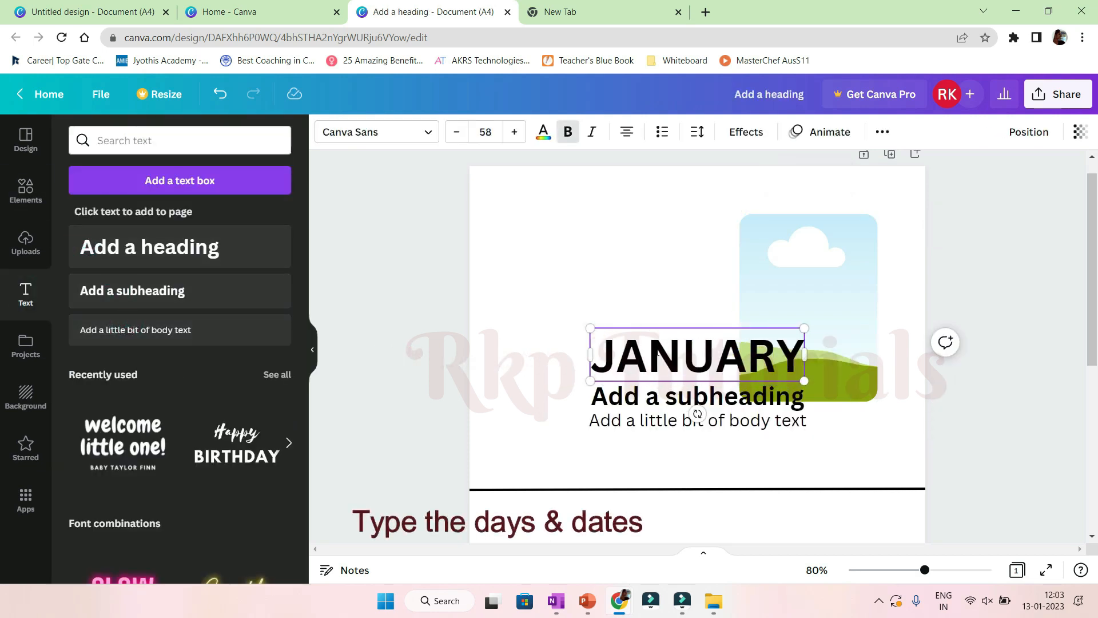
# Change the JANUARY heading's font to Aloja and move it to the upper left of the page.
pyautogui.click(429, 133)
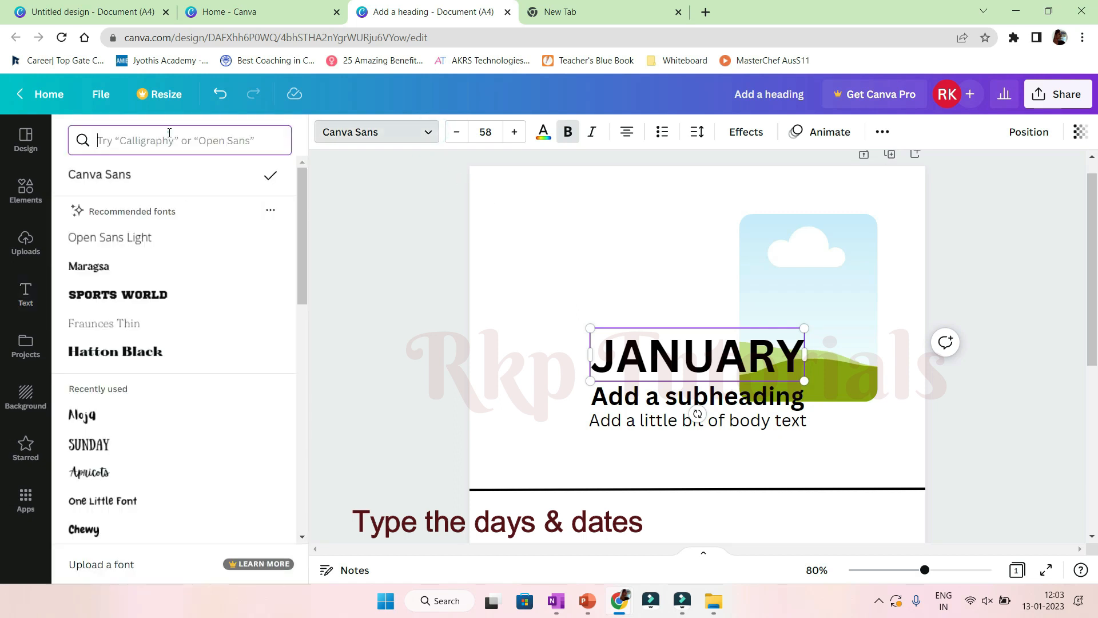
pyautogui.write('ALOJA')
pyautogui.click(121, 211)
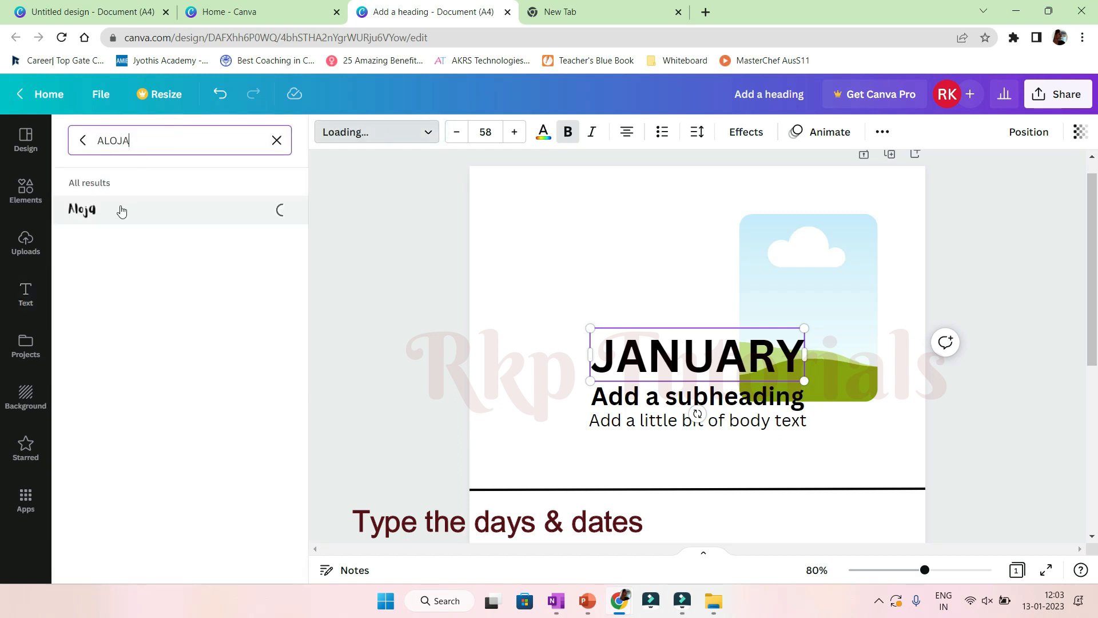
pyautogui.click(486, 131)
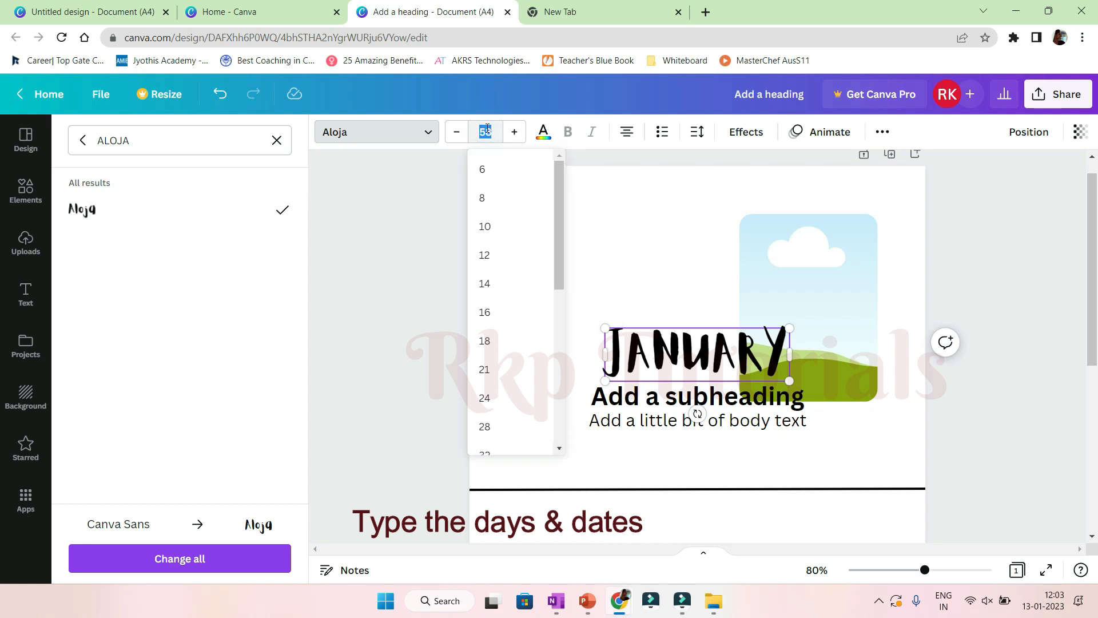
pyautogui.press('Return')
pyautogui.moveTo(708, 391); pyautogui.dragTo(613, 269)
# Replace the subheading with the weekday initials S M T W T F S and move it under JANUARY.
pyautogui.doubleClick(714, 394)
pyautogui.write('S')
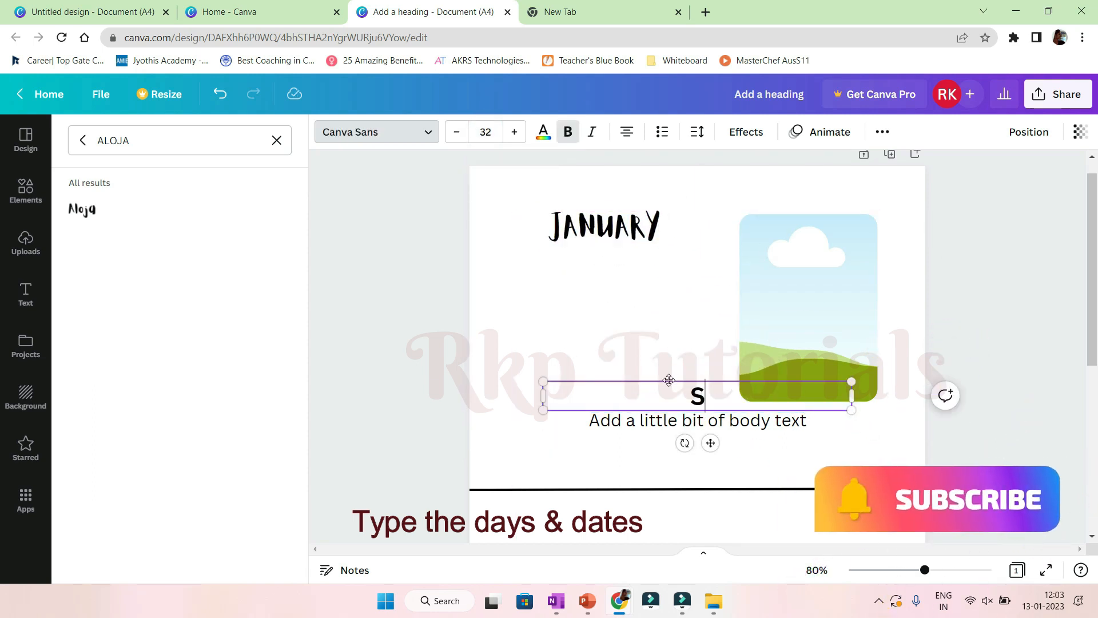
pyautogui.write(' M T W T F S')
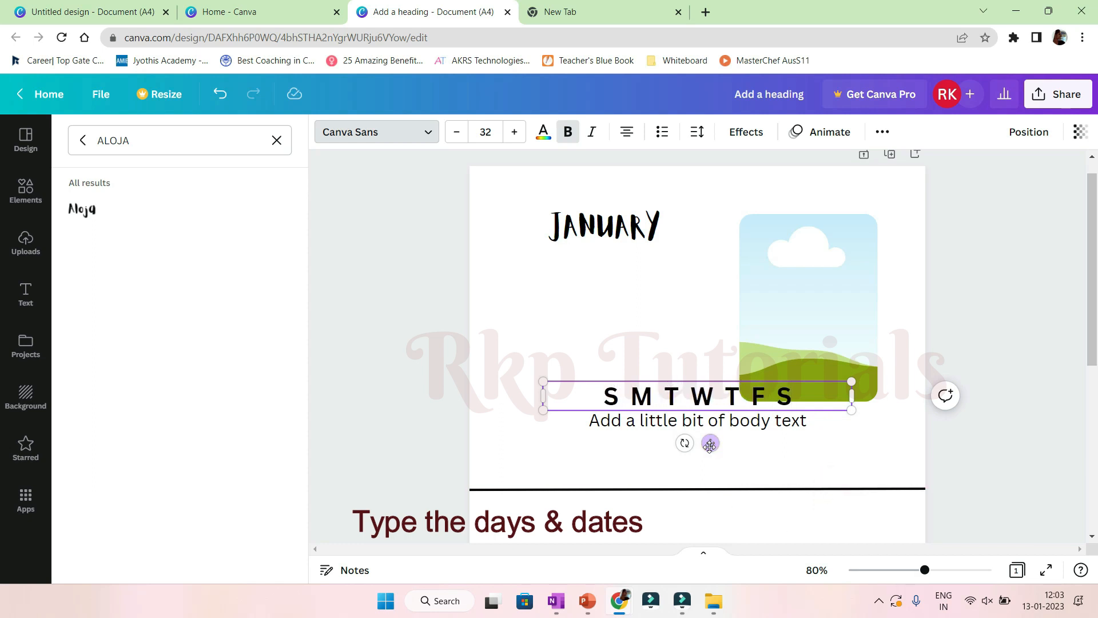
pyautogui.moveTo(710, 446); pyautogui.dragTo(646, 319)
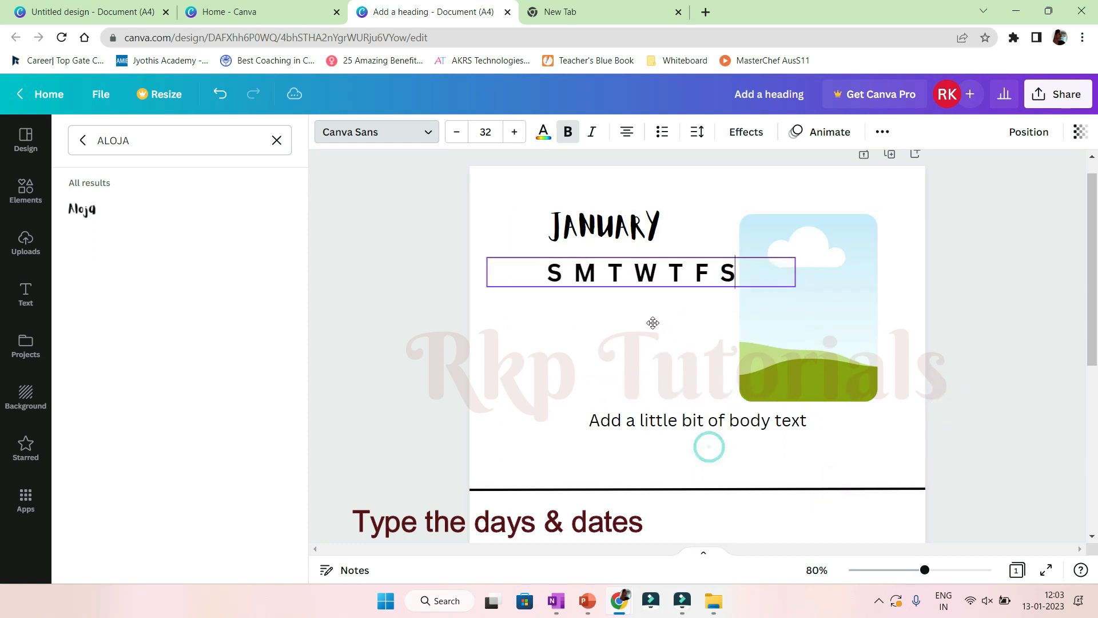
# Set the weekday row's font size to 15 and narrow its text box.
pyautogui.click(485, 130)
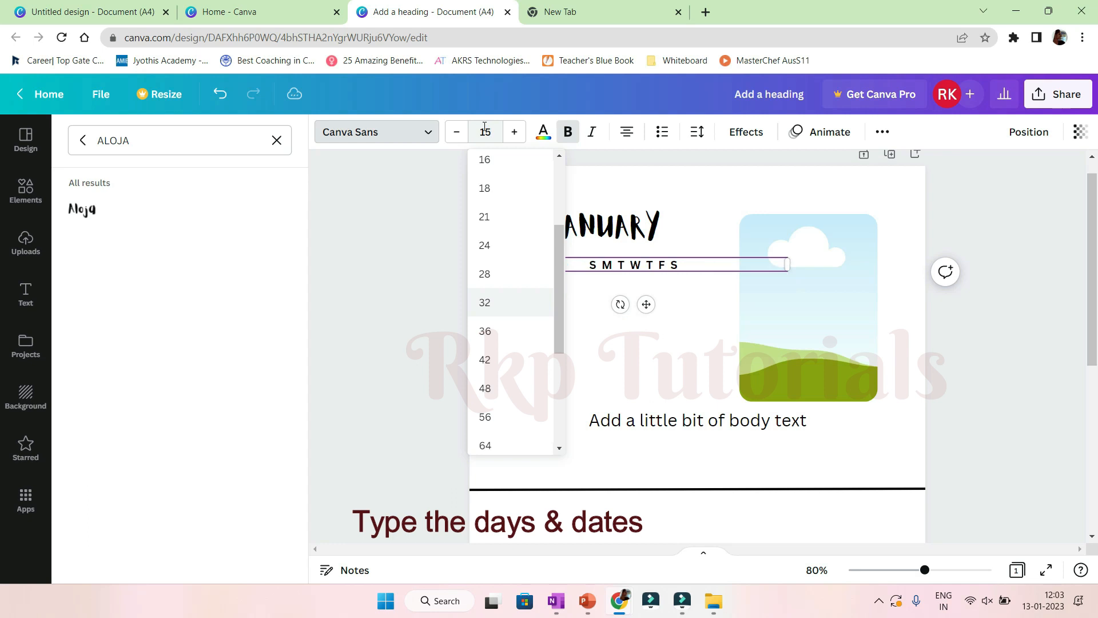
pyautogui.write('15')
pyautogui.press('Return')
pyautogui.moveTo(788, 264); pyautogui.dragTo(572, 264)
pyautogui.moveTo(537, 304); pyautogui.dragTo(616, 304)
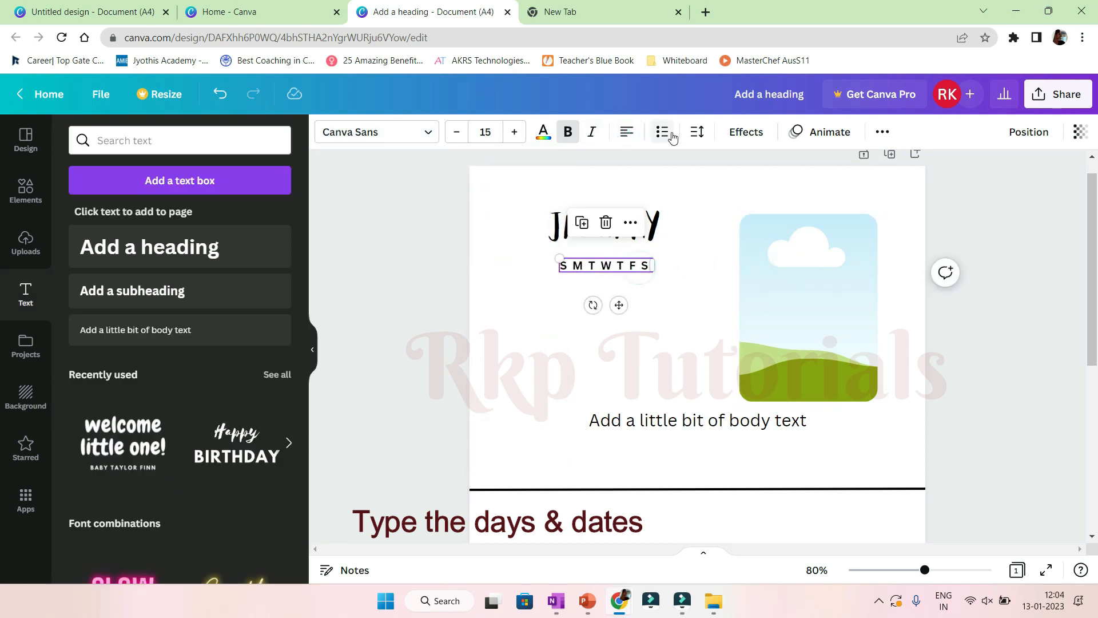
# Increase the weekday row's letter spacing and widen it to span the space beside the frame.
pyautogui.click(697, 131)
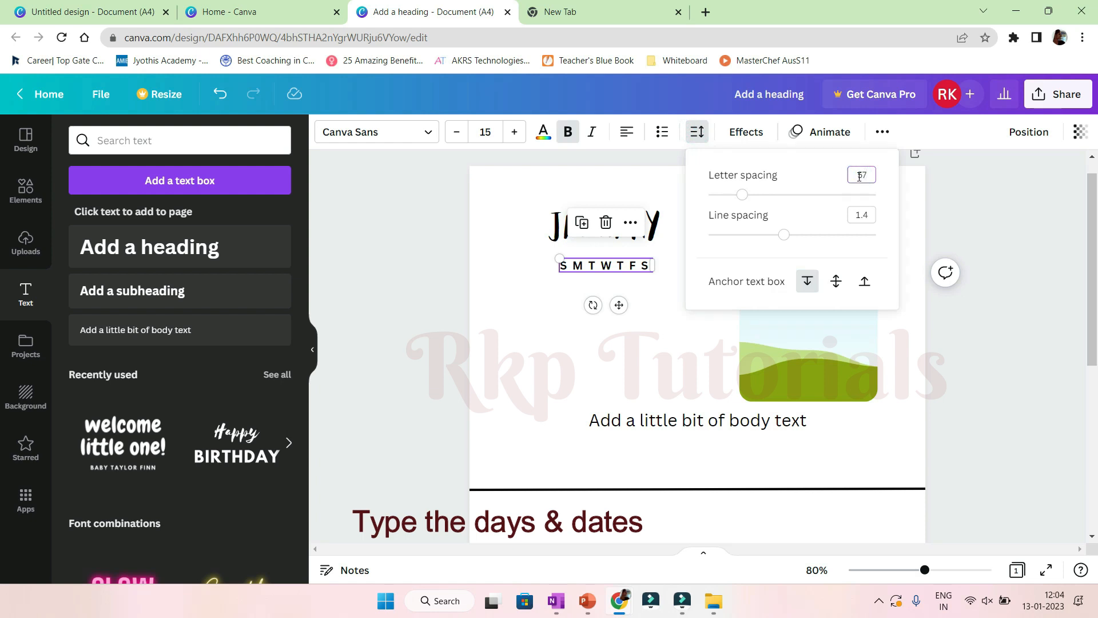
pyautogui.moveTo(651, 283); pyautogui.dragTo(686, 278)
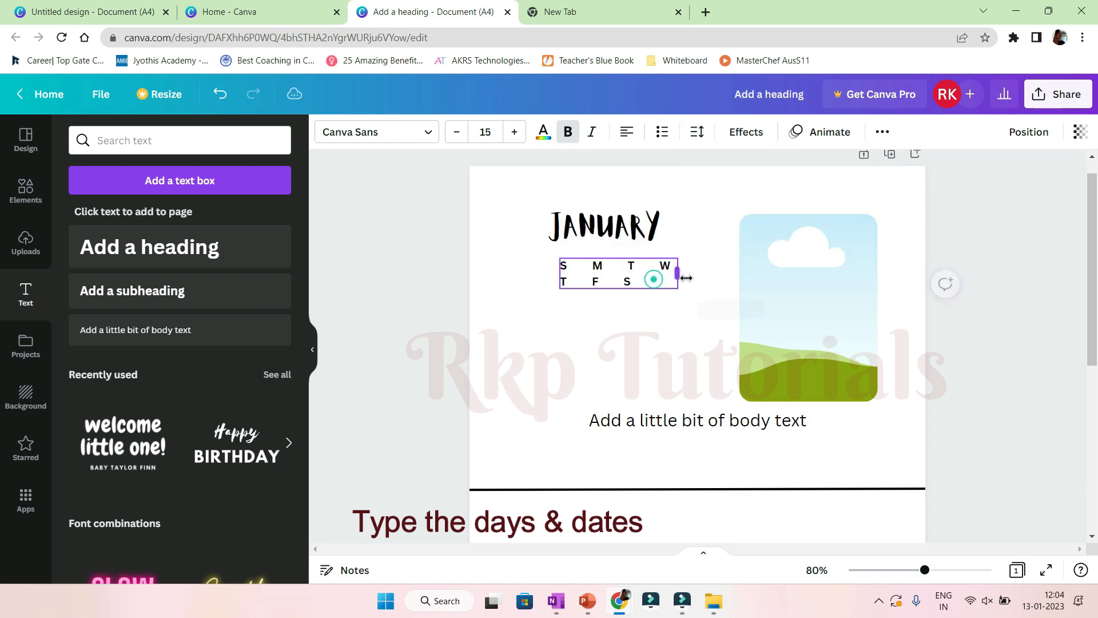
pyautogui.moveTo(761, 272); pyautogui.dragTo(812, 268)
pyautogui.moveTo(697, 305); pyautogui.dragTo(653, 302)
# Replace the body text with a column of dates 1, 8, 15, 22 and 29 and narrow its box.
pyautogui.click(744, 421)
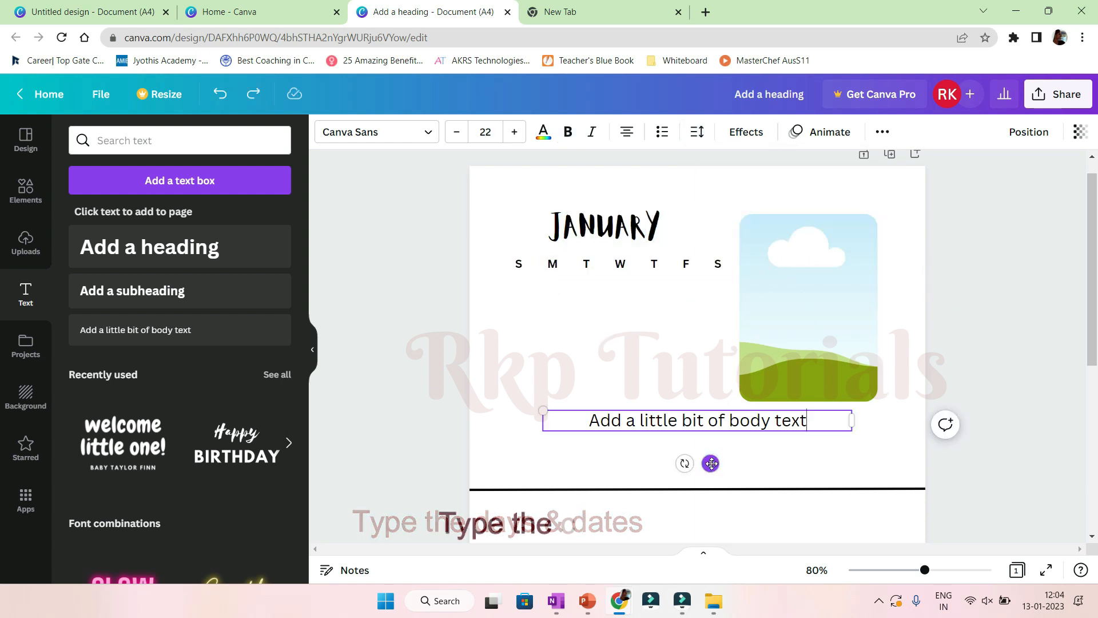
pyautogui.moveTo(711, 463); pyautogui.dragTo(662, 341)
pyautogui.moveTo(790, 297); pyautogui.dragTo(508, 339)
pyautogui.write('1')
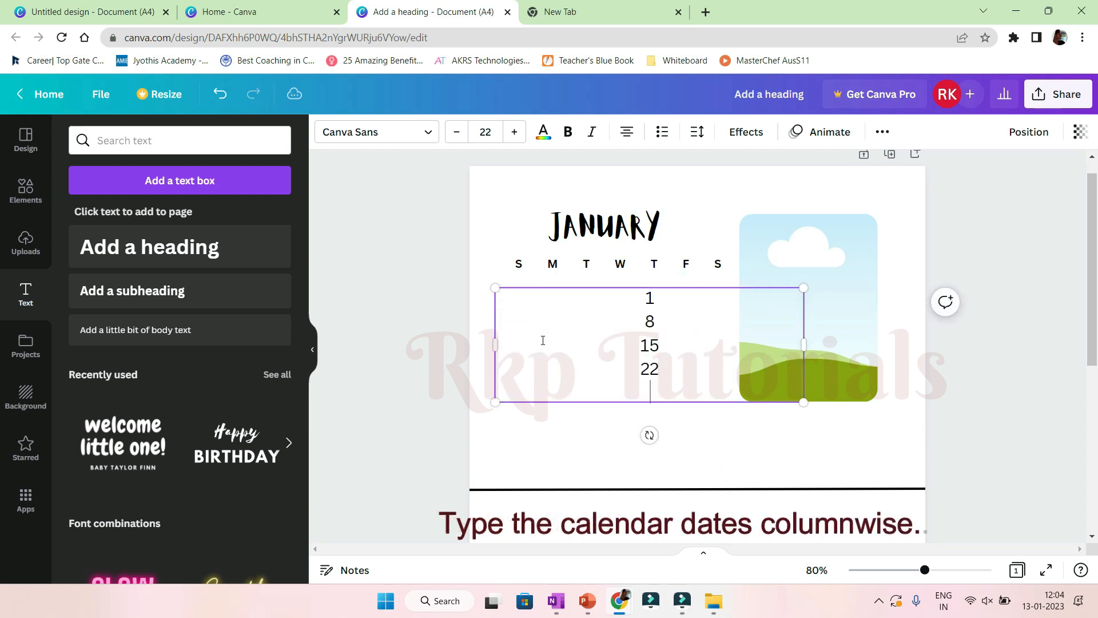
pyautogui.moveTo(803, 351); pyautogui.dragTo(529, 345)
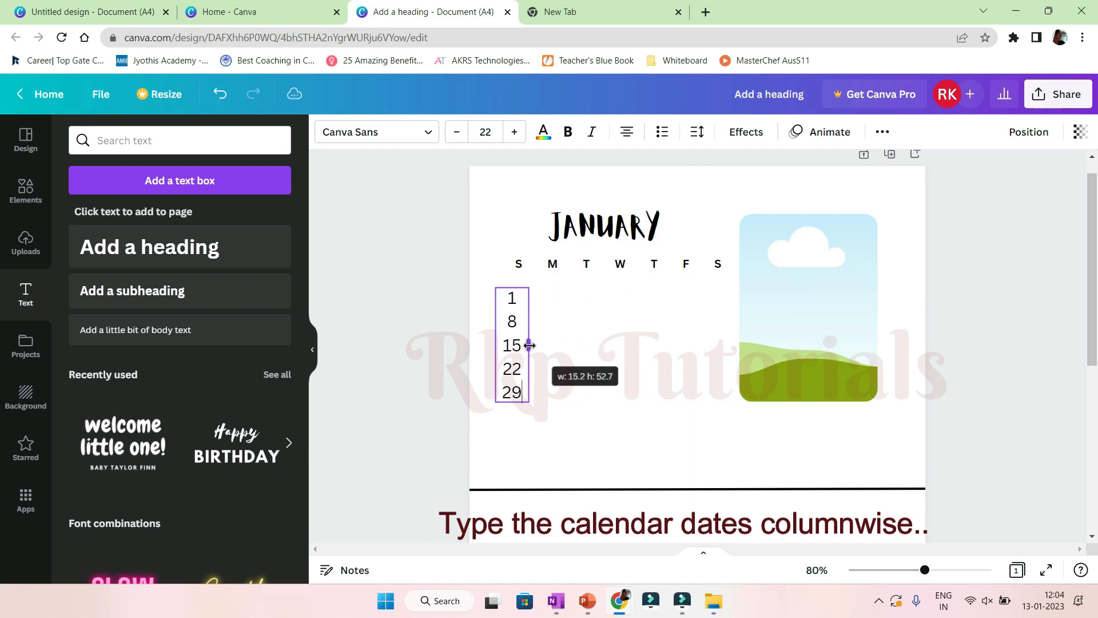
# Format the date column as bold, size 10 with line spacing 2, and place it under S.
pyautogui.click(489, 131)
pyautogui.write('10')
pyautogui.press('Return')
pyautogui.click(698, 131)
pyautogui.click(864, 214)
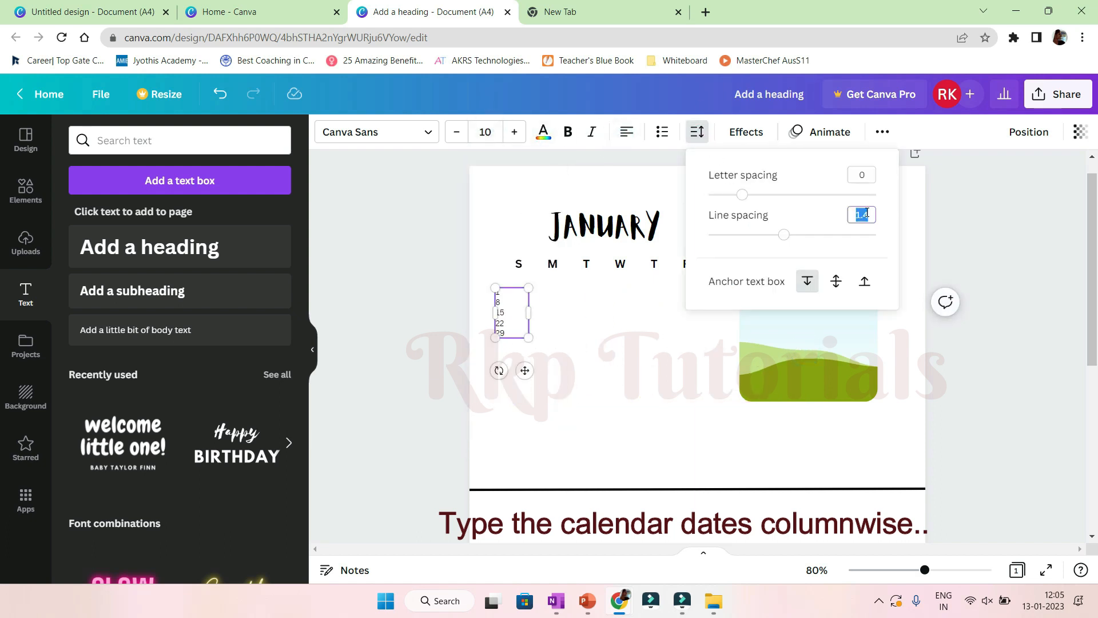
pyautogui.write('2')
pyautogui.click(567, 133)
pyautogui.moveTo(525, 388); pyautogui.dragTo(546, 388)
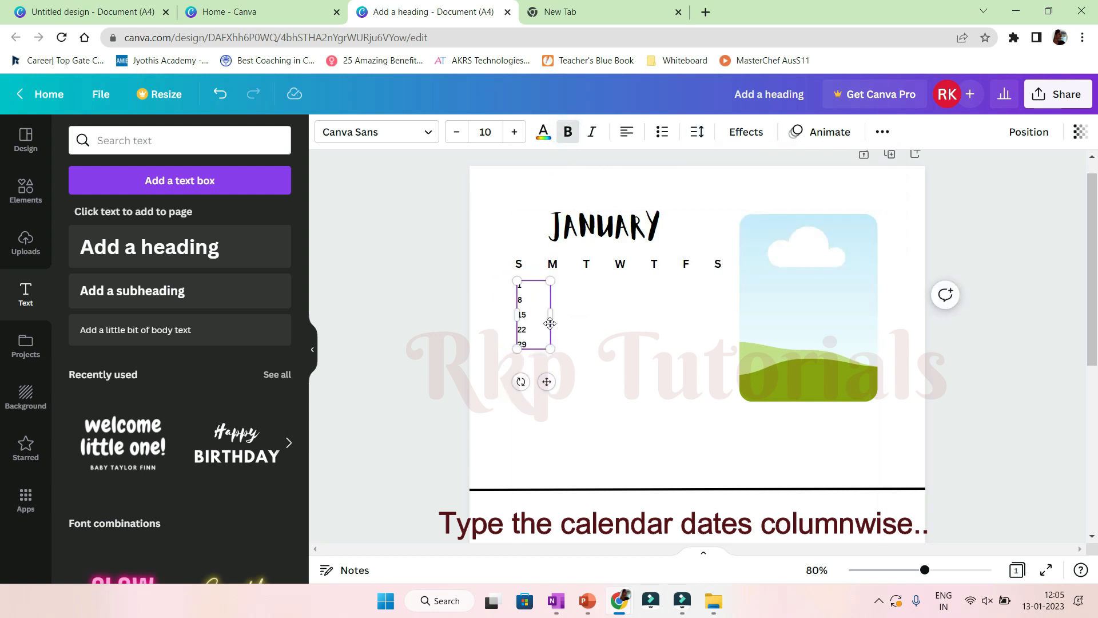
# Duplicate the date column under M, T, W and T, editing the dates for each weekday.
pyautogui.click(576, 333)
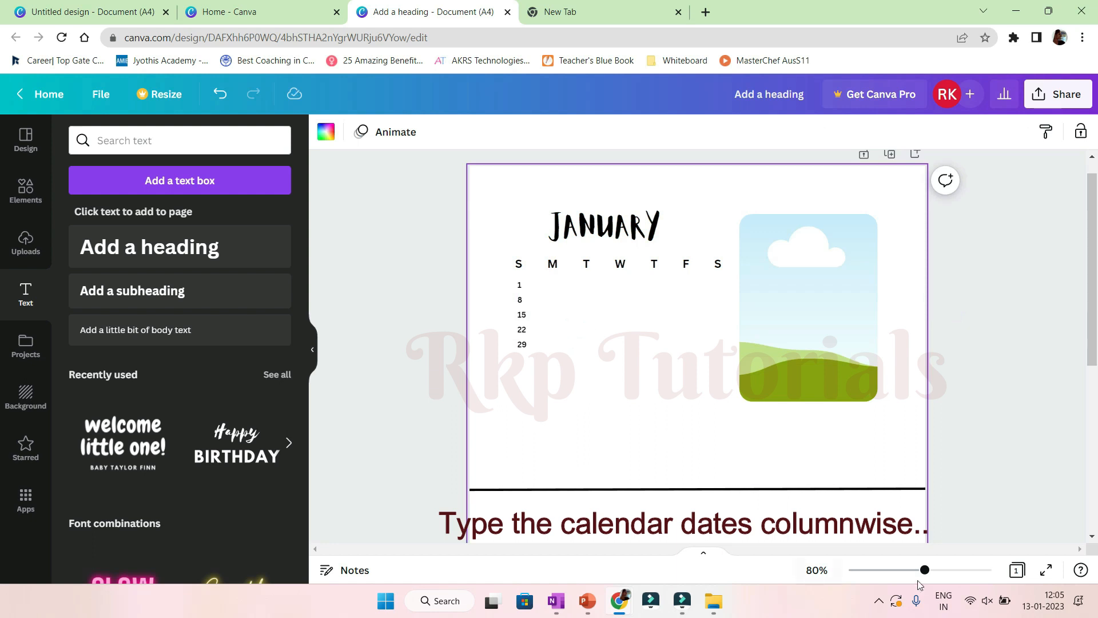
pyautogui.moveTo(927, 571); pyautogui.dragTo(937, 570)
pyautogui.moveTo(455, 335); pyautogui.dragTo(504, 347)
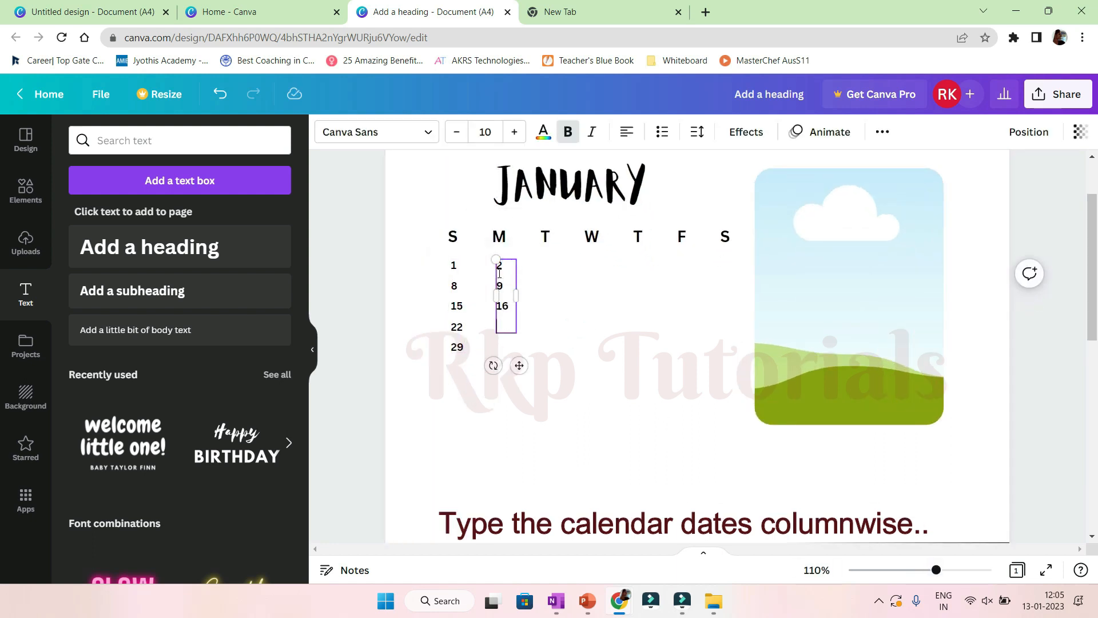
pyautogui.moveTo(510, 349); pyautogui.dragTo(552, 380)
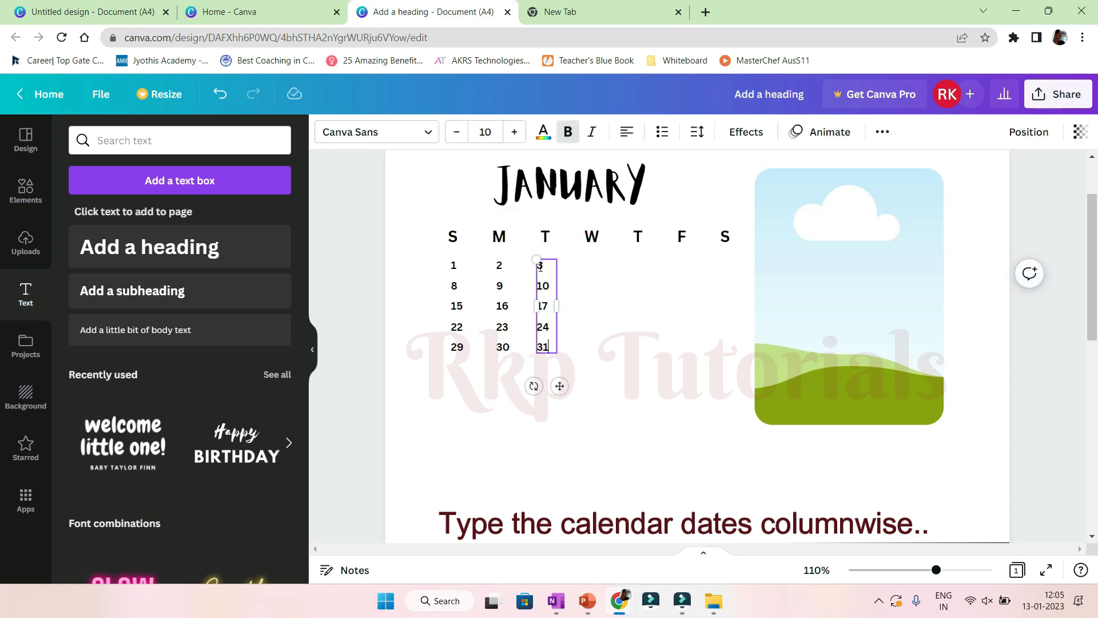
pyautogui.moveTo(557, 388); pyautogui.dragTo(605, 388)
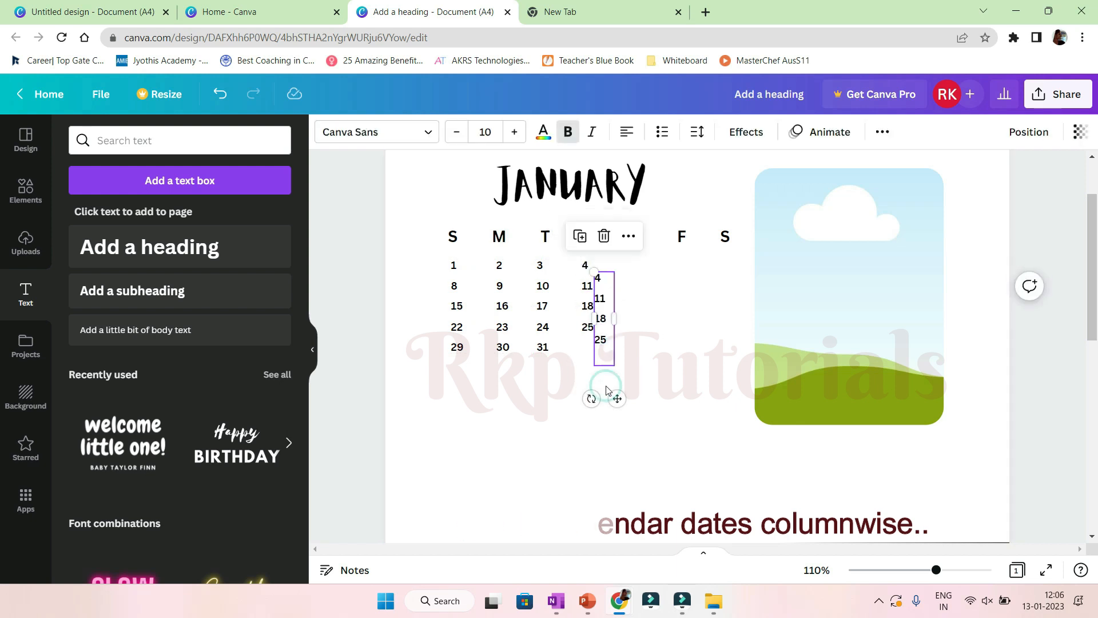
pyautogui.moveTo(605, 387); pyautogui.dragTo(652, 387)
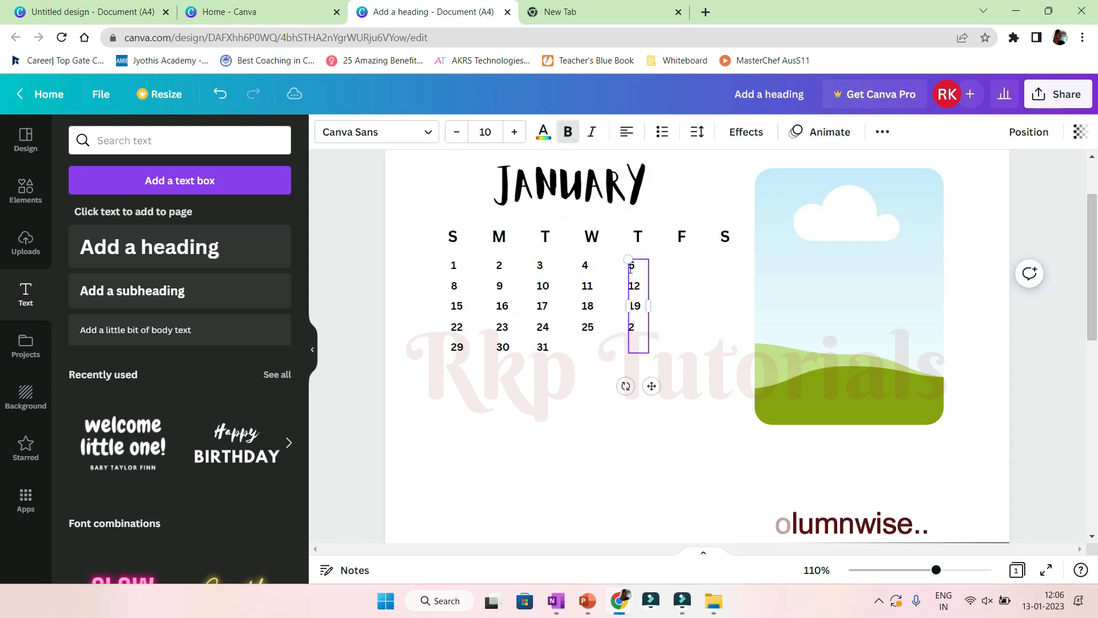
# Add date columns under F and S, with dates 6 to 27 and 7, 14, 21, 28.
pyautogui.moveTo(645, 342); pyautogui.dragTo(685, 324)
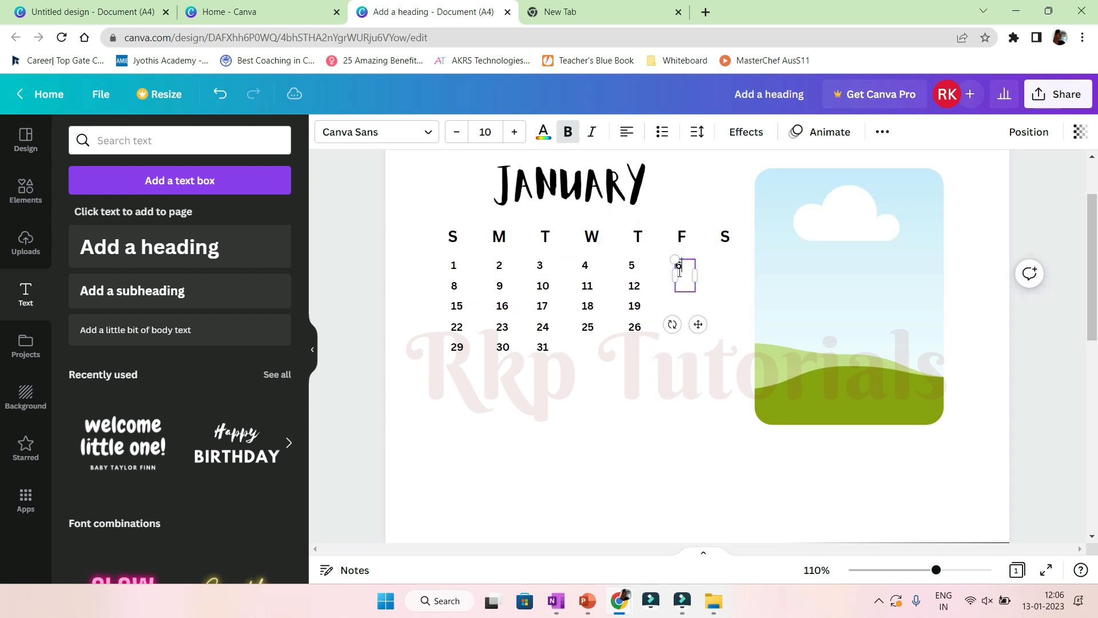
pyautogui.moveTo(699, 386); pyautogui.dragTo(742, 388)
pyautogui.moveTo(734, 329); pyautogui.dragTo(717, 270)
pyautogui.write('7')
pyautogui.press('Return')
pyautogui.write('14')
pyautogui.press('Return')
# Try to space all the date columns evenly horizontally.
pyautogui.moveTo(422, 262); pyautogui.dragTo(743, 360)
pyautogui.click(882, 129)
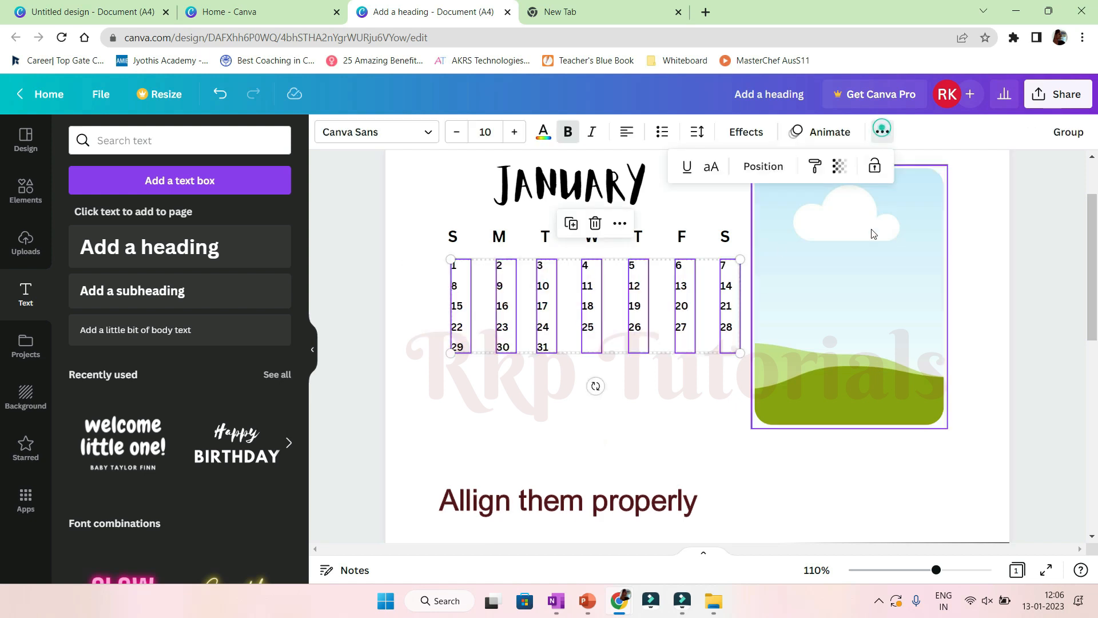
pyautogui.click(762, 167)
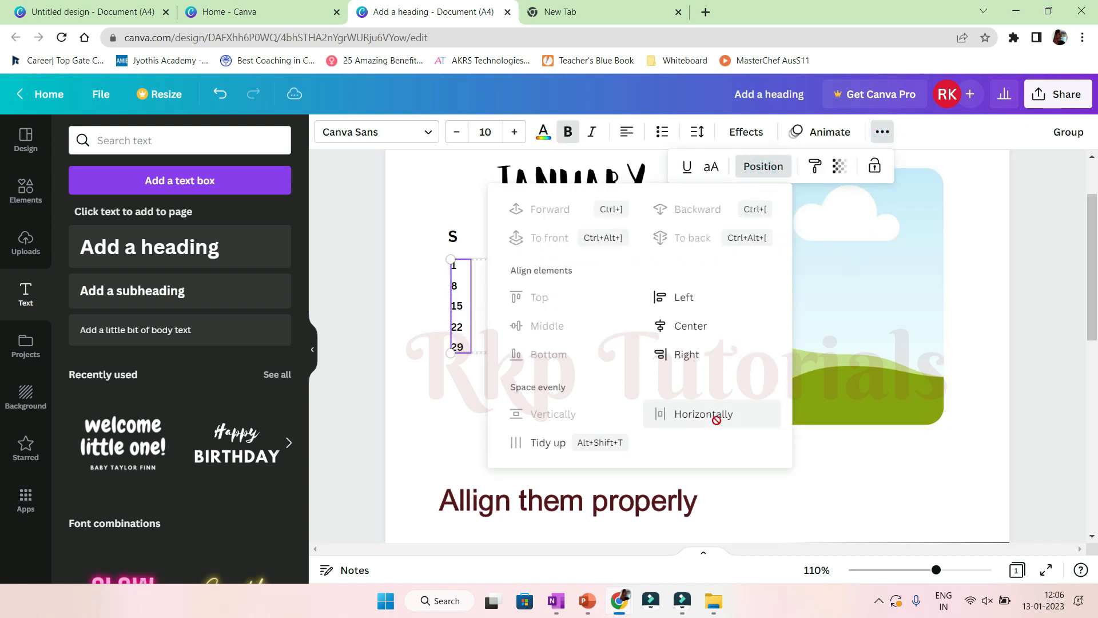
pyautogui.press('Escape')
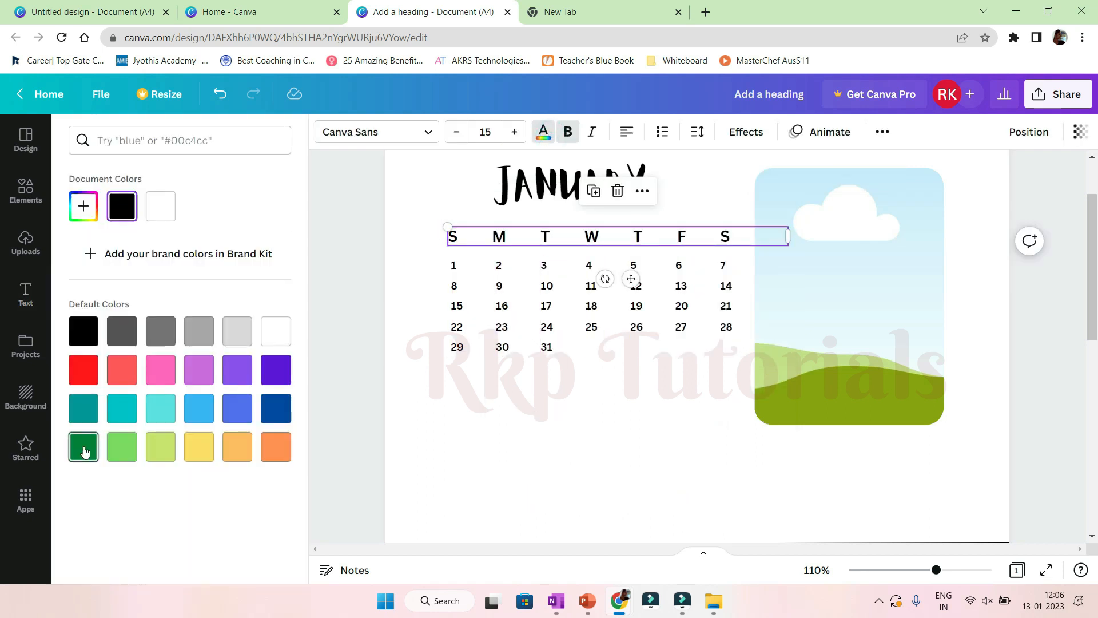
# Colour the weekday initials green and the Sunday date column red.
pyautogui.click(85, 450)
pyautogui.click(457, 307)
pyautogui.click(81, 368)
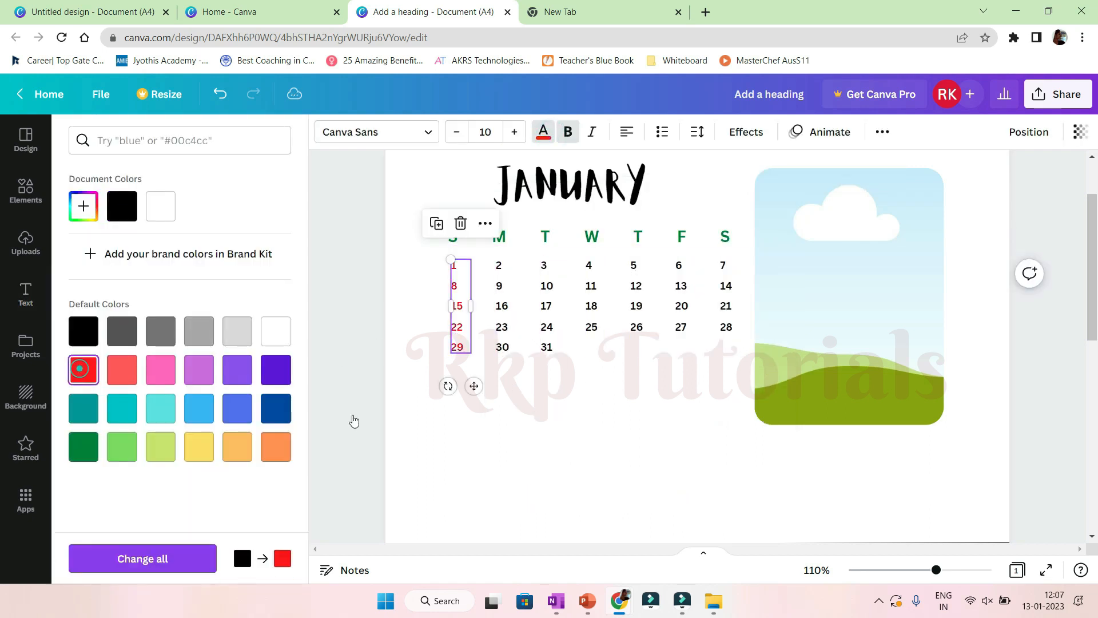
pyautogui.click(642, 399)
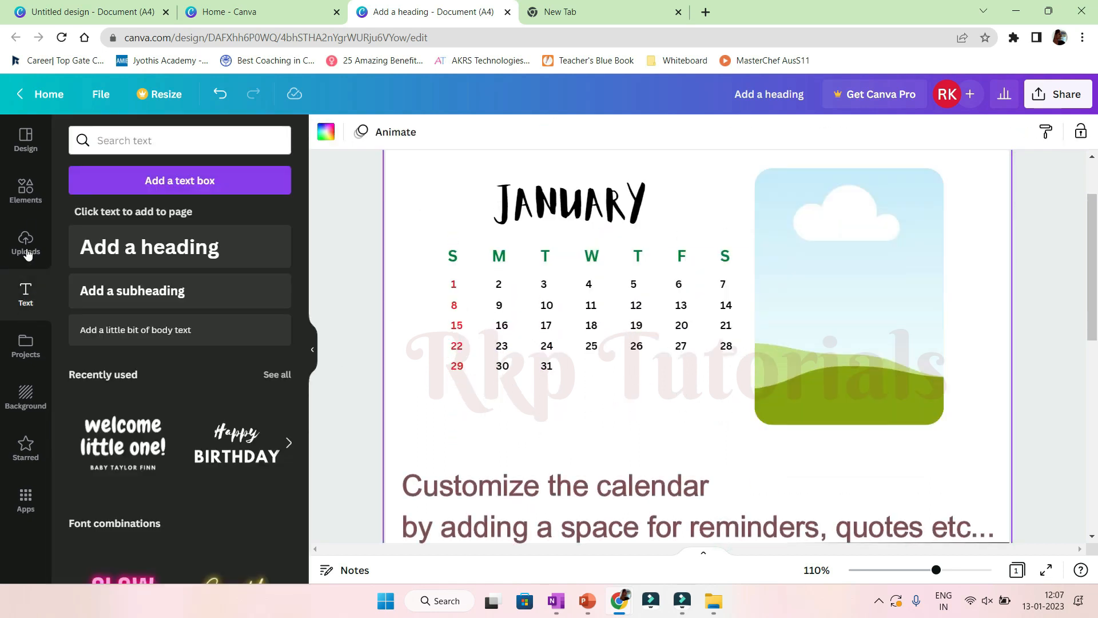
# Add a rounded rectangle shape below the January dates and resize it to span the calendar's width.
pyautogui.click(26, 192)
pyautogui.click(79, 136)
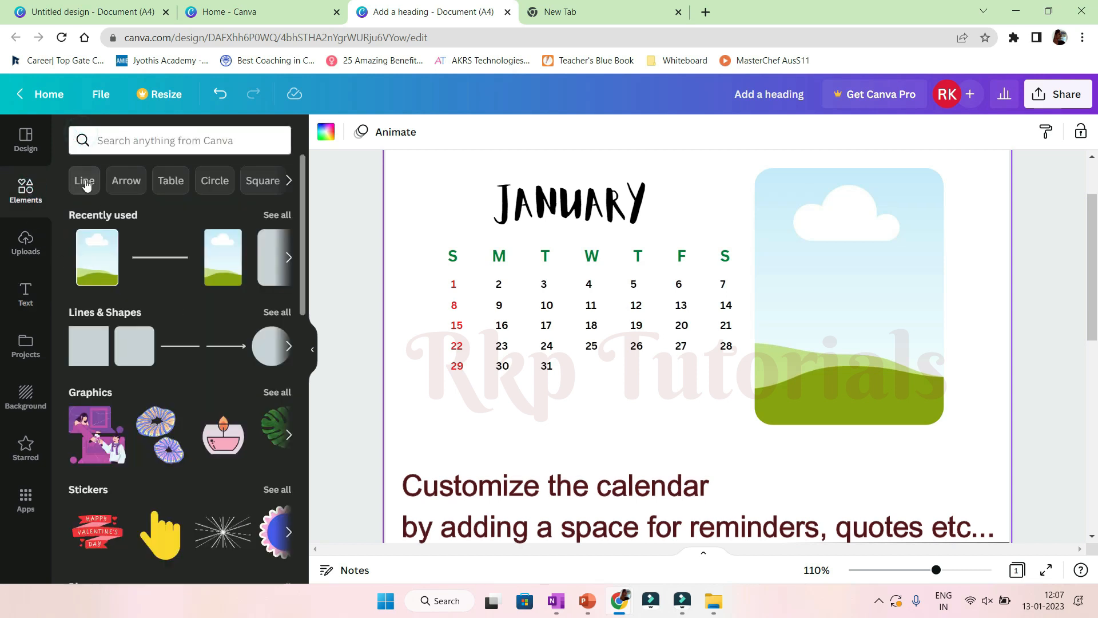
pyautogui.click(143, 357)
pyautogui.moveTo(723, 495); pyautogui.dragTo(551, 424)
pyautogui.scroll(-1, 576, 507)
pyautogui.moveTo(525, 481); pyautogui.dragTo(537, 385)
pyautogui.moveTo(636, 420); pyautogui.dragTo(698, 394)
pyautogui.moveTo(625, 353)
pyautogui.mouseDown()
pyautogui.moveTo(637, 353)
pyautogui.moveTo(627, 353)
pyautogui.mouseUp()
pyautogui.moveTo(701, 352); pyautogui.dragTo(730, 352)
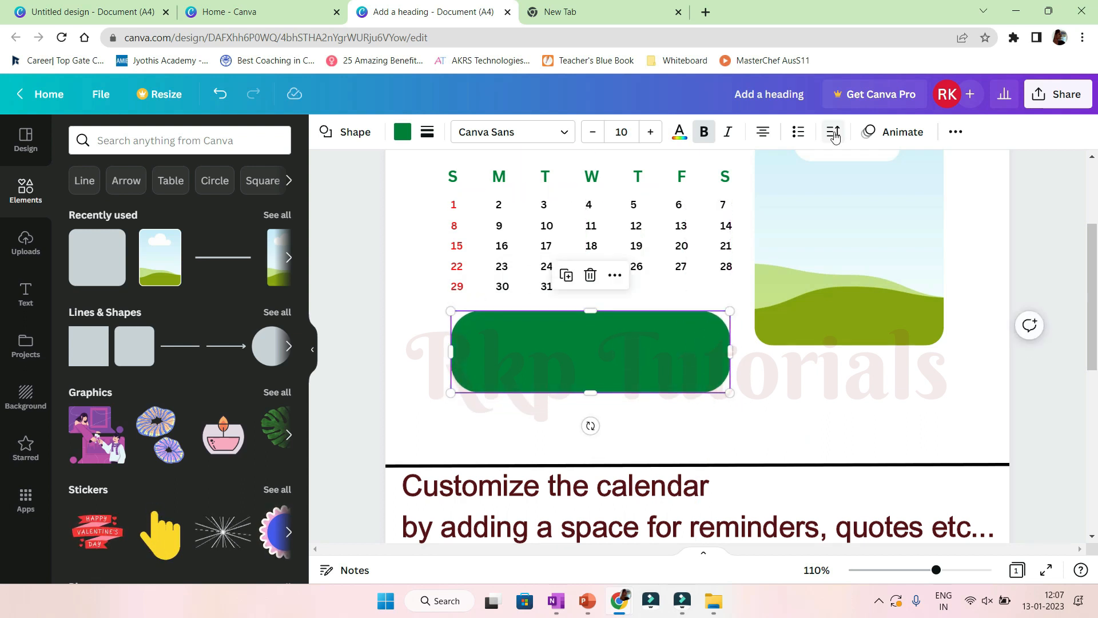
# Colour the rectangle light pink, #FFC7C7.
pyautogui.click(427, 132)
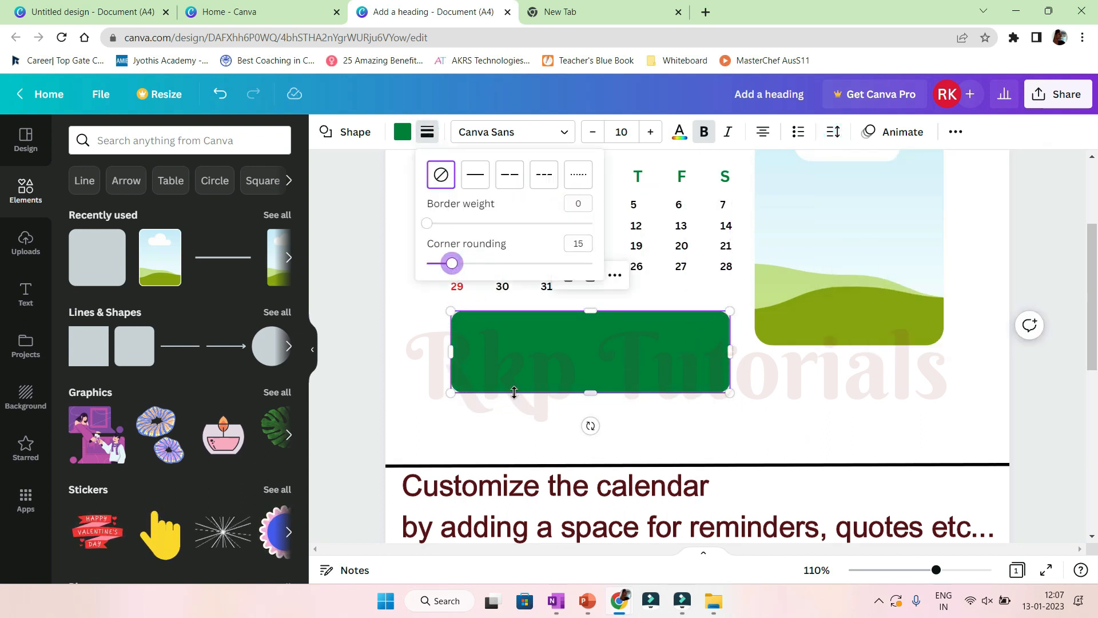
pyautogui.click(507, 358)
pyautogui.click(402, 133)
pyautogui.click(237, 206)
pyautogui.click(83, 207)
pyautogui.moveTo(256, 240); pyautogui.dragTo(123, 243)
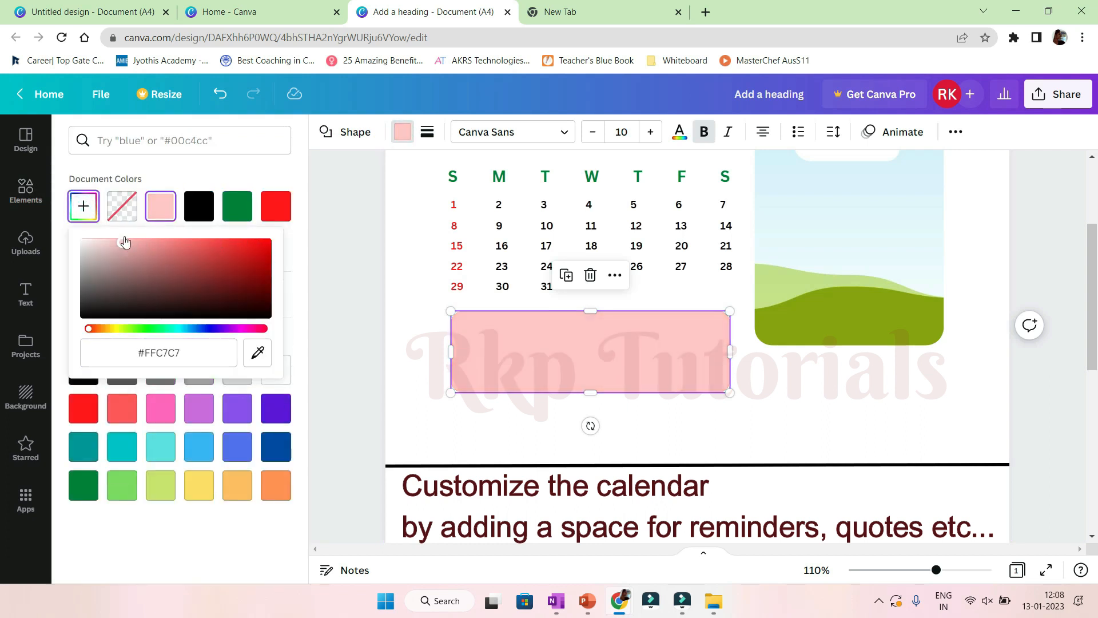
pyautogui.click(630, 362)
pyautogui.click(789, 387)
# Add a 'Reminders' text label in the top-left corner of the pink rectangle.
pyautogui.click(26, 294)
pyautogui.click(132, 290)
pyautogui.write('Reminders')
pyautogui.moveTo(781, 371); pyautogui.dragTo(498, 374)
pyautogui.click(770, 402)
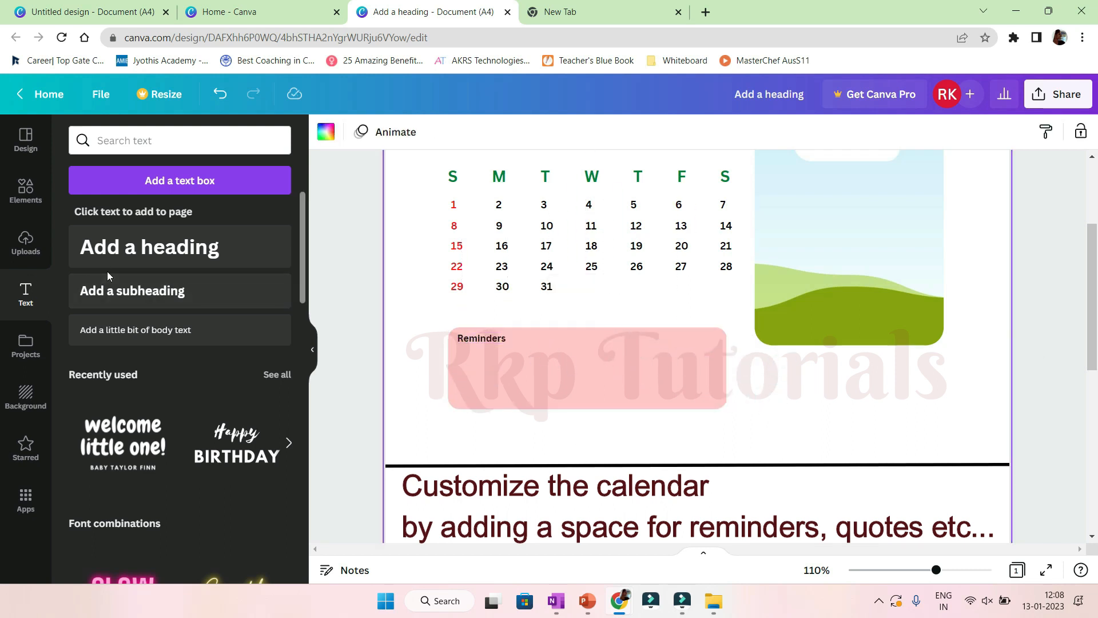
# Add a size 16 quote under the picture frame reading 'You have the power to protect your inner peace'.
pyautogui.click(127, 289)
pyautogui.click(497, 137)
pyautogui.write('16')
pyautogui.press('Return')
pyautogui.moveTo(711, 380); pyautogui.dragTo(876, 424)
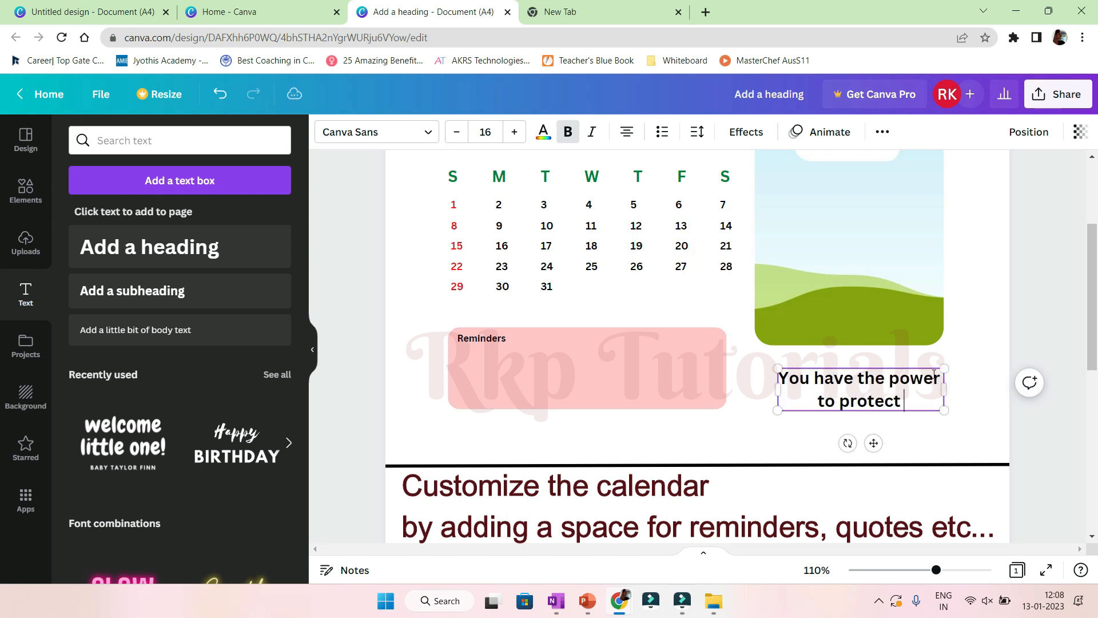
# Change the quote's font to One Little Font.
pyautogui.click(377, 132)
pyautogui.click(214, 135)
pyautogui.write('ALOJA')
pyautogui.press('BackSpace')
pyautogui.press('BackSpace')
pyautogui.press('BackSpace')
pyautogui.press('BackSpace')
pyautogui.press('BackSpace')
pyautogui.write('one little font')
pyautogui.click(115, 329)
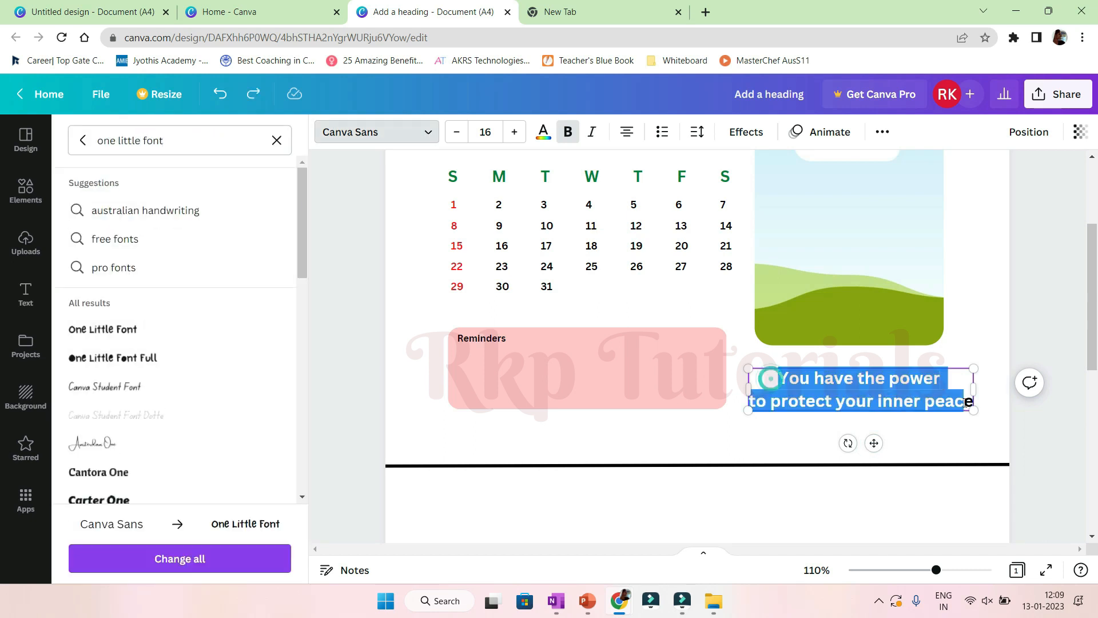
# Colour the quote dark red, #8B0000.
pyautogui.click(543, 132)
pyautogui.click(83, 206)
pyautogui.click(267, 270)
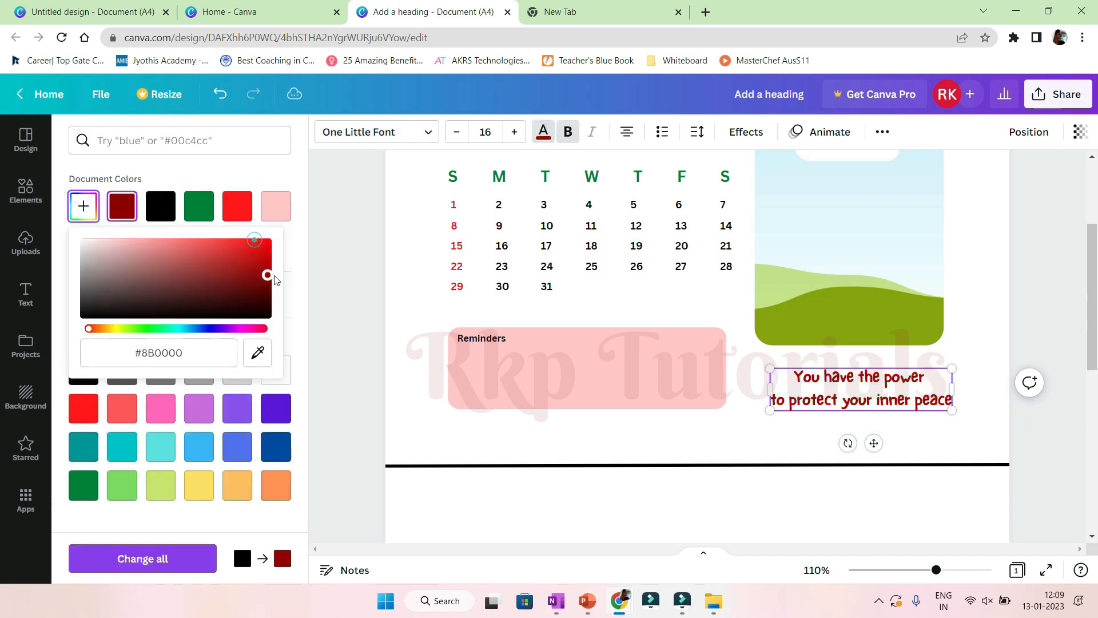
pyautogui.click(432, 360)
pyautogui.scroll(2, 1030, 433)
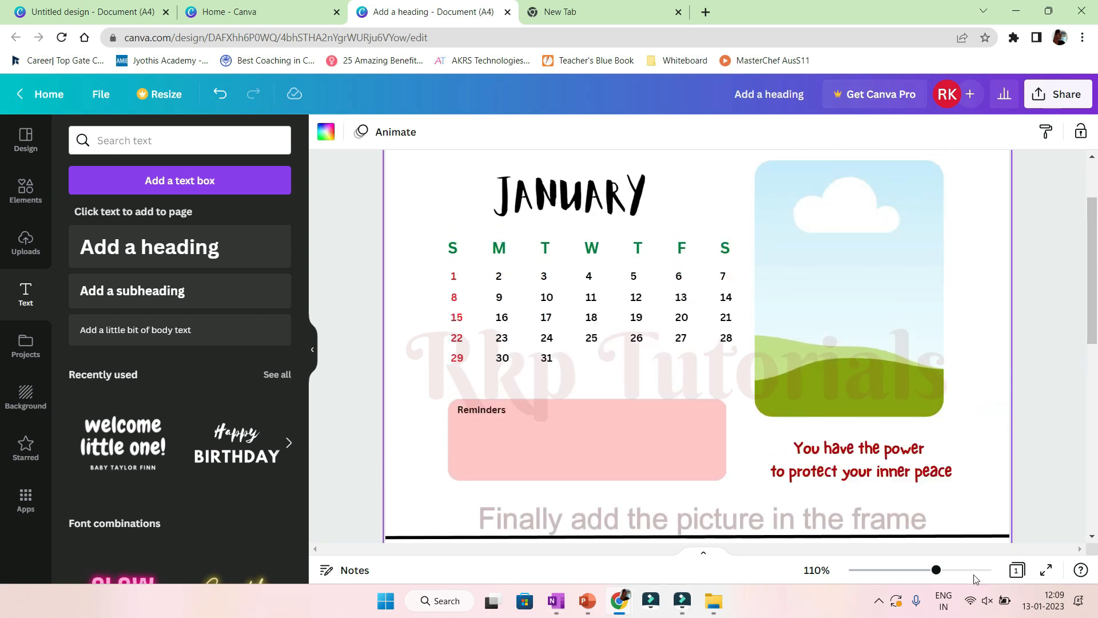
# Place the starred peace lily photo into the picture frame and adjust its crop.
pyautogui.moveTo(936, 570); pyautogui.dragTo(923, 571)
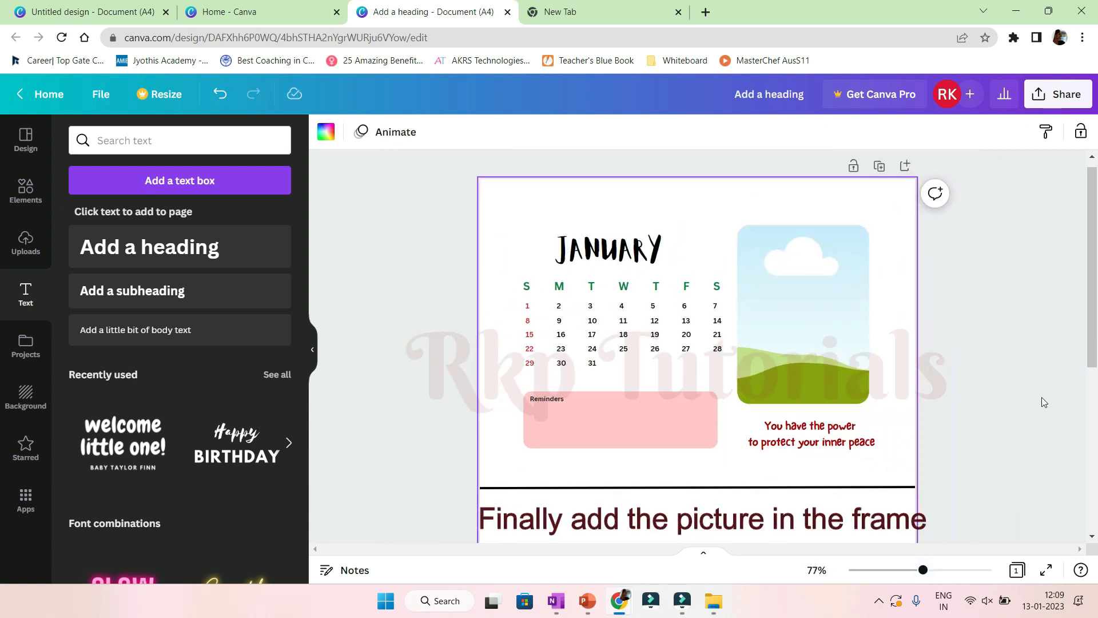
pyautogui.click(23, 199)
pyautogui.click(25, 447)
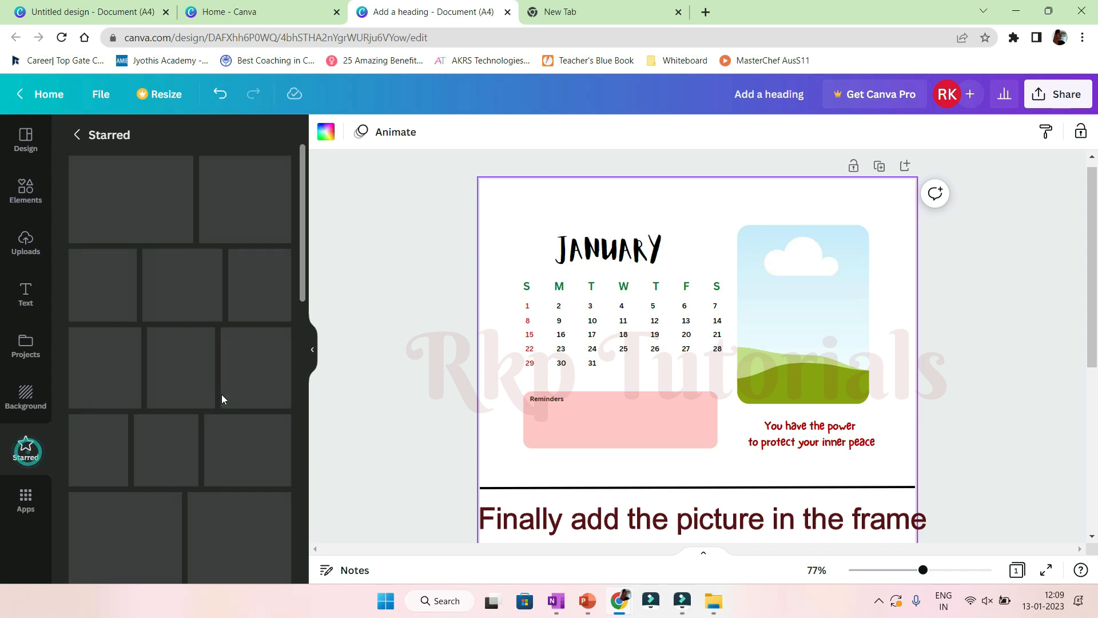
pyautogui.scroll(-6, 223, 243)
pyautogui.scroll(5, 223, 242)
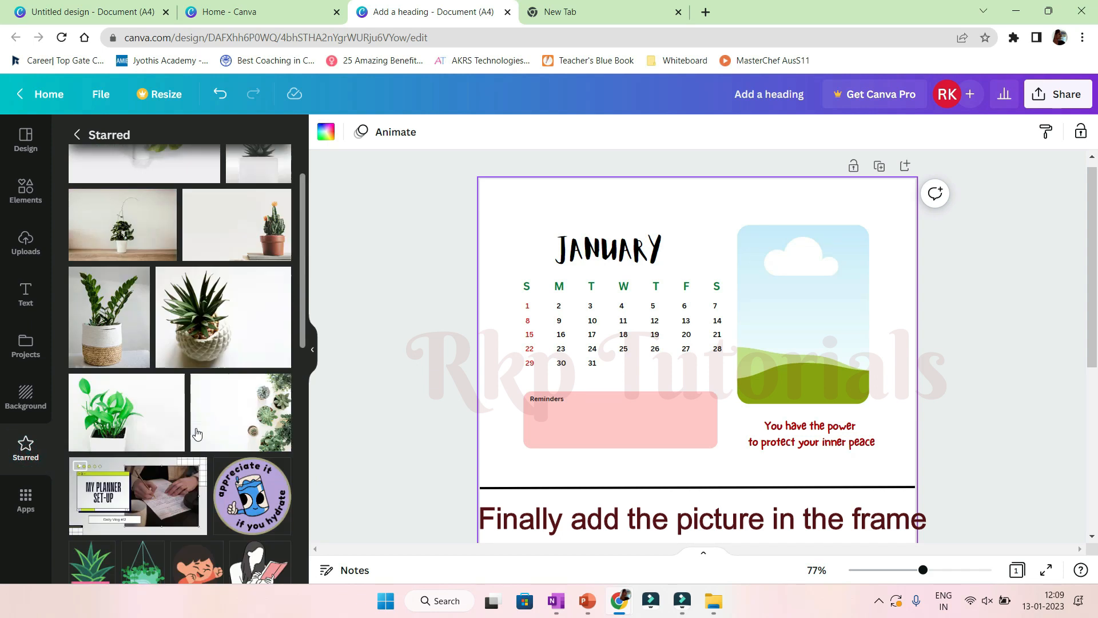
pyautogui.scroll(1, 801, 393)
pyautogui.hotkey('ctrl', 'v')
pyautogui.moveTo(728, 389); pyautogui.dragTo(827, 354)
pyautogui.doubleClick(836, 366)
pyautogui.moveTo(714, 417); pyautogui.dragTo(675, 456)
pyautogui.moveTo(808, 350); pyautogui.dragTo(818, 328)
pyautogui.moveTo(905, 435); pyautogui.dragTo(926, 465)
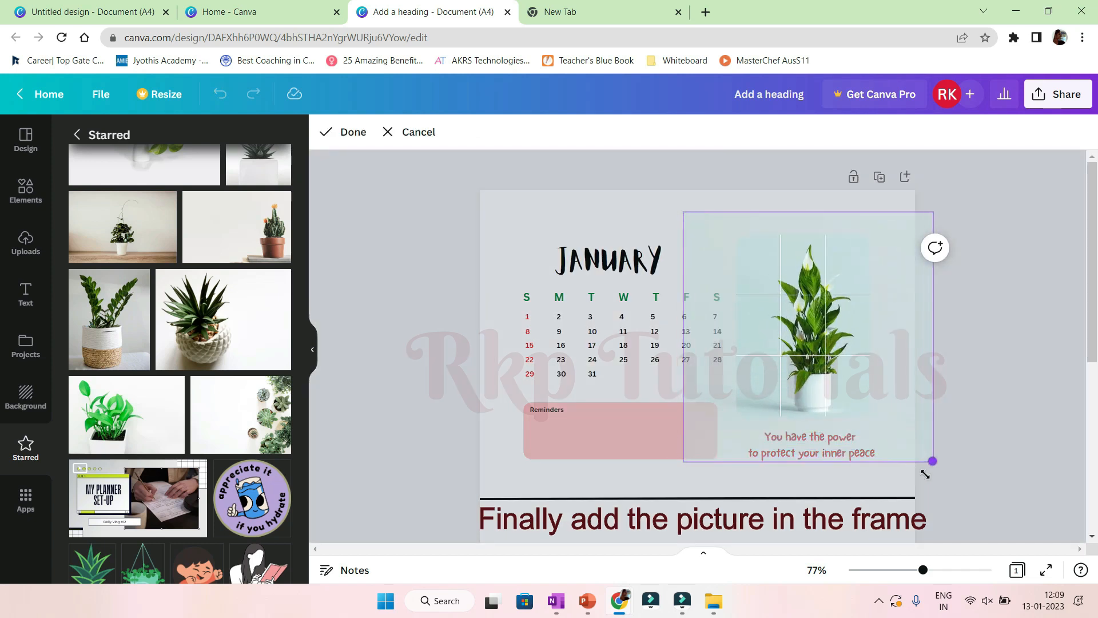
pyautogui.moveTo(684, 465); pyautogui.dragTo(679, 465)
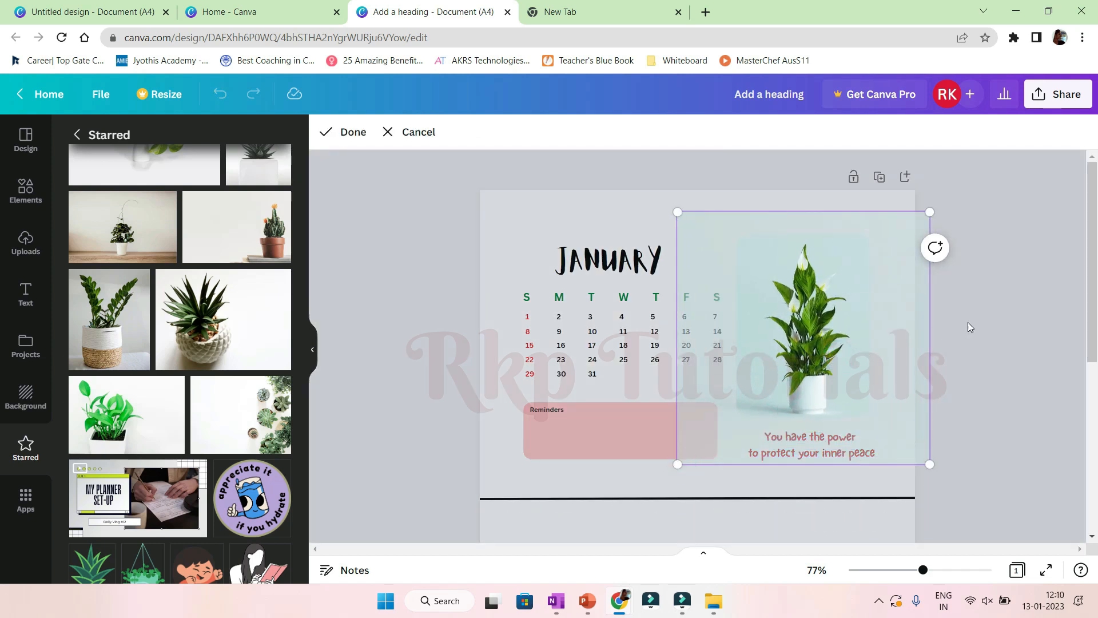
pyautogui.click(967, 323)
pyautogui.click(982, 349)
# Copy the whole January calendar block and paste it into the bottom half of the page.
pyautogui.moveTo(505, 237); pyautogui.dragTo(884, 475)
pyautogui.scroll(-5, 863, 432)
pyautogui.hotkey('ctrl', 'c')
pyautogui.hotkey('ctrl', 'v')
pyautogui.moveTo(623, 170); pyautogui.dragTo(617, 463)
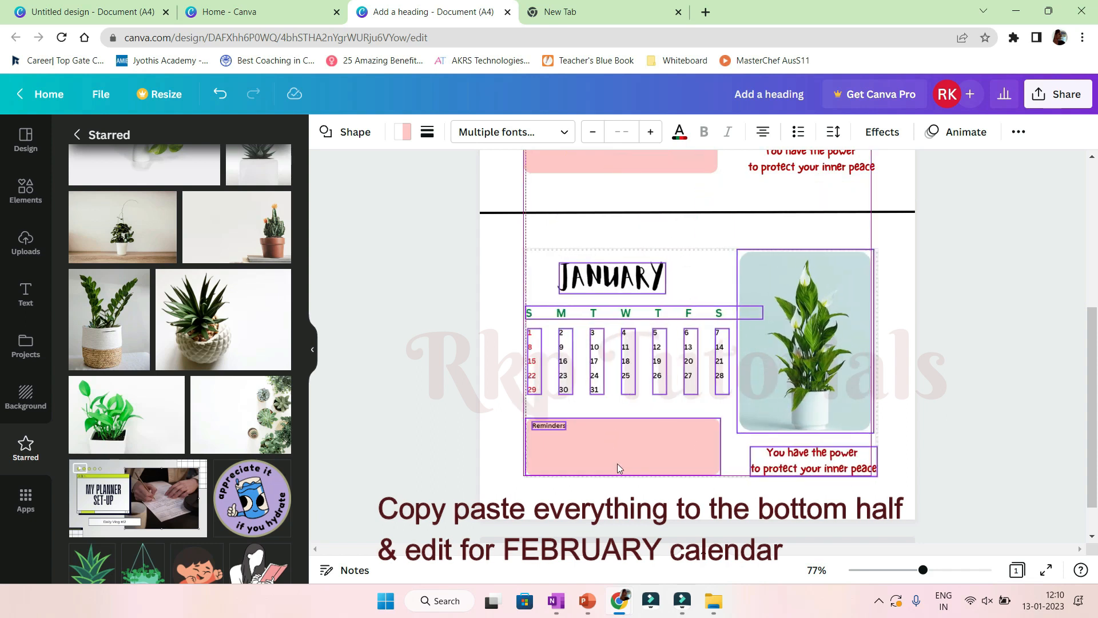
pyautogui.click(979, 372)
# Retitle the copied month heading as FEBRUARY.
pyautogui.click(613, 280)
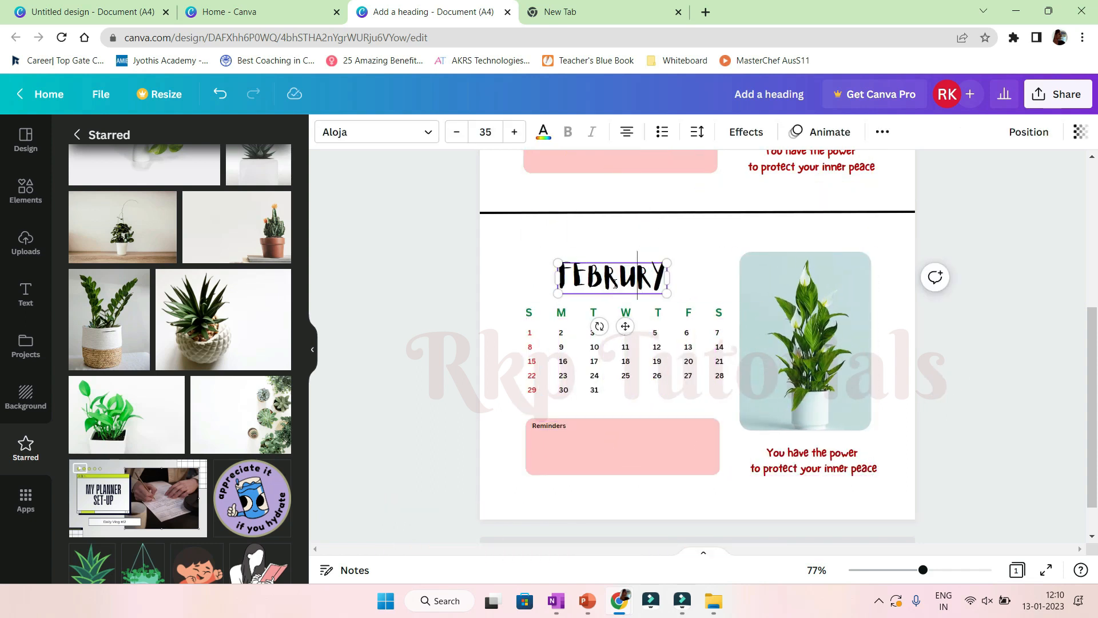
pyautogui.moveTo(923, 570); pyautogui.dragTo(937, 570)
pyautogui.click(319, 316)
# Rearrange the copied date columns so February starts on Wednesday, with each column under its weekday.
pyautogui.click(596, 395)
pyautogui.moveTo(609, 468); pyautogui.dragTo(609, 597)
pyautogui.click(469, 434)
pyautogui.moveTo(479, 462); pyautogui.dragTo(613, 462)
pyautogui.moveTo(647, 389); pyautogui.dragTo(642, 520)
pyautogui.moveTo(537, 475); pyautogui.dragTo(649, 469)
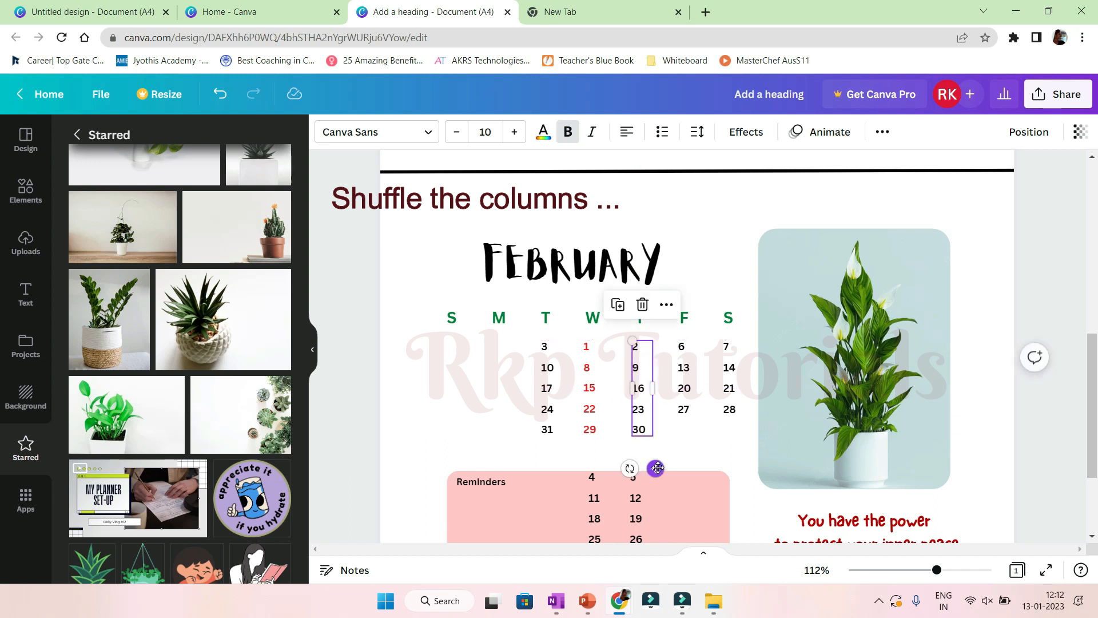
pyautogui.click(548, 409)
pyautogui.click(670, 408)
pyautogui.moveTo(685, 389); pyautogui.dragTo(689, 488)
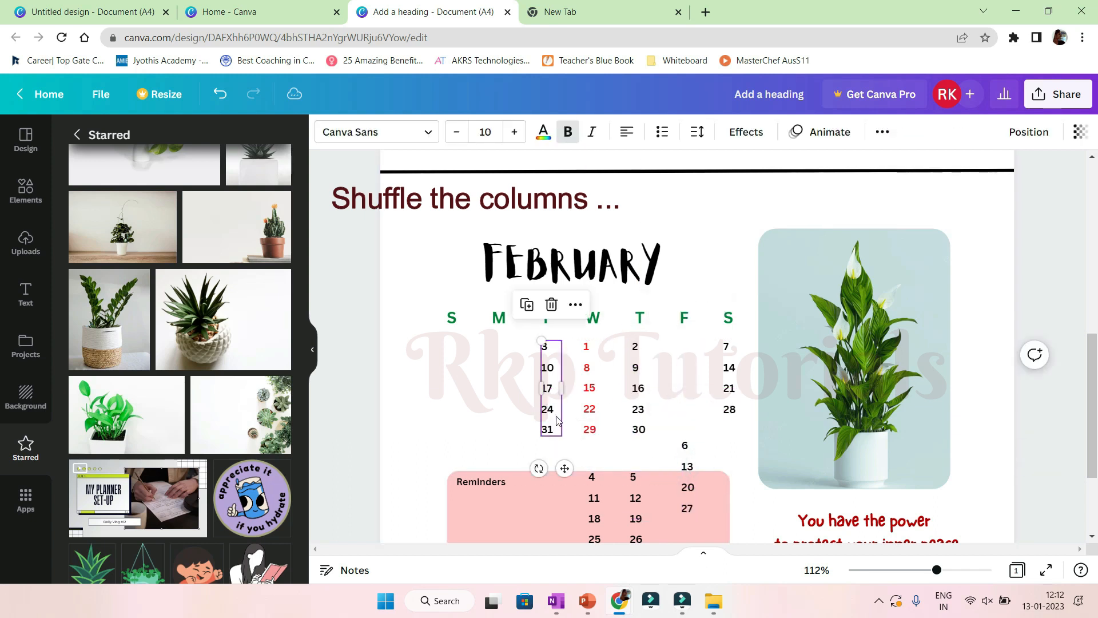
pyautogui.click(557, 424)
pyautogui.moveTo(563, 468); pyautogui.dragTo(698, 469)
pyautogui.moveTo(722, 389); pyautogui.dragTo(569, 489)
pyautogui.moveTo(685, 475); pyautogui.dragTo(516, 476)
pyautogui.click(637, 498)
pyautogui.moveTo(689, 533); pyautogui.dragTo(505, 424)
pyautogui.click(592, 486)
pyautogui.moveTo(592, 487); pyautogui.dragTo(724, 353)
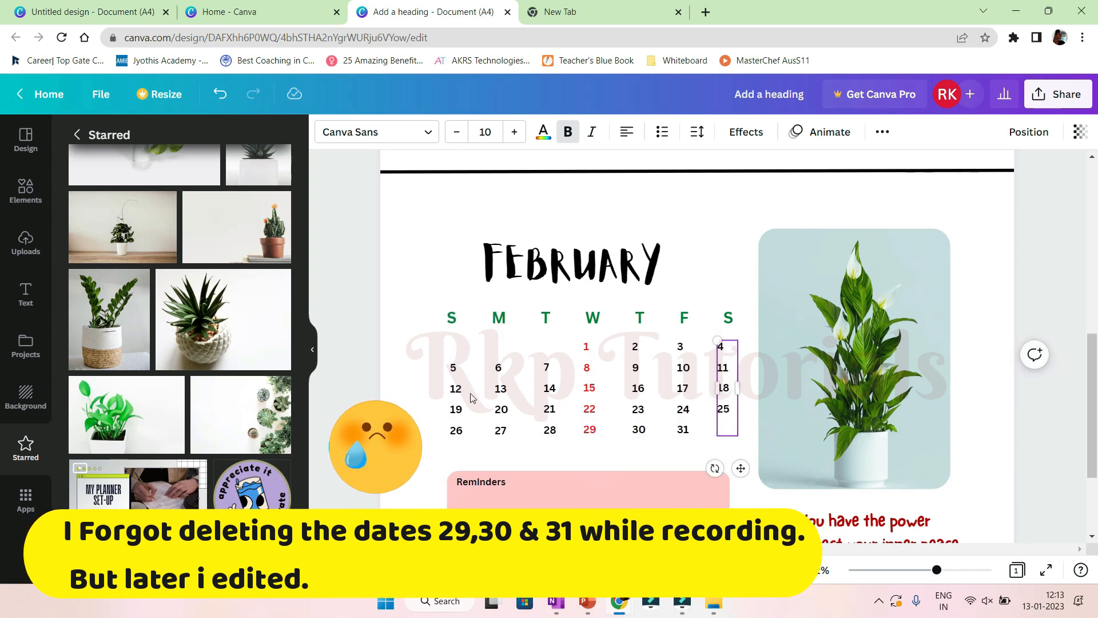
# Even out the February date columns' spacing and colour only the Sunday column red.
pyautogui.keyDown('shift'); pyautogui.click(461, 400); pyautogui.keyUp('shift')
pyautogui.click(528, 396)
pyautogui.click(590, 390)
pyautogui.click(421, 356)
pyautogui.moveTo(426, 332); pyautogui.dragTo(734, 452)
pyautogui.click(883, 132)
pyautogui.click(781, 167)
pyautogui.click(702, 412)
pyautogui.click(354, 340)
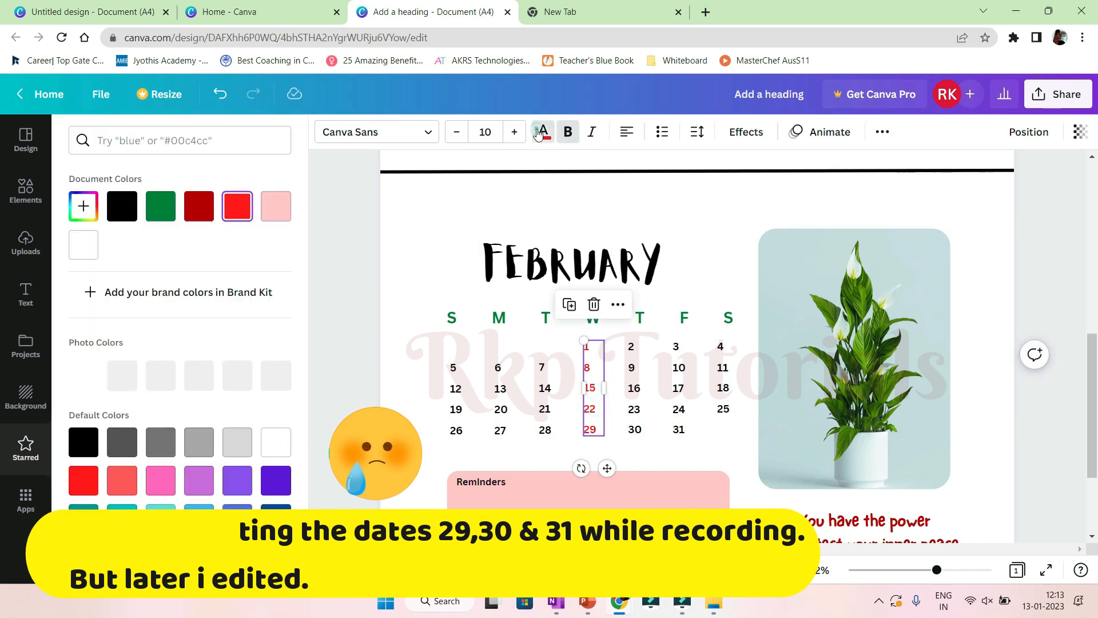
pyautogui.click(456, 409)
pyautogui.click(236, 206)
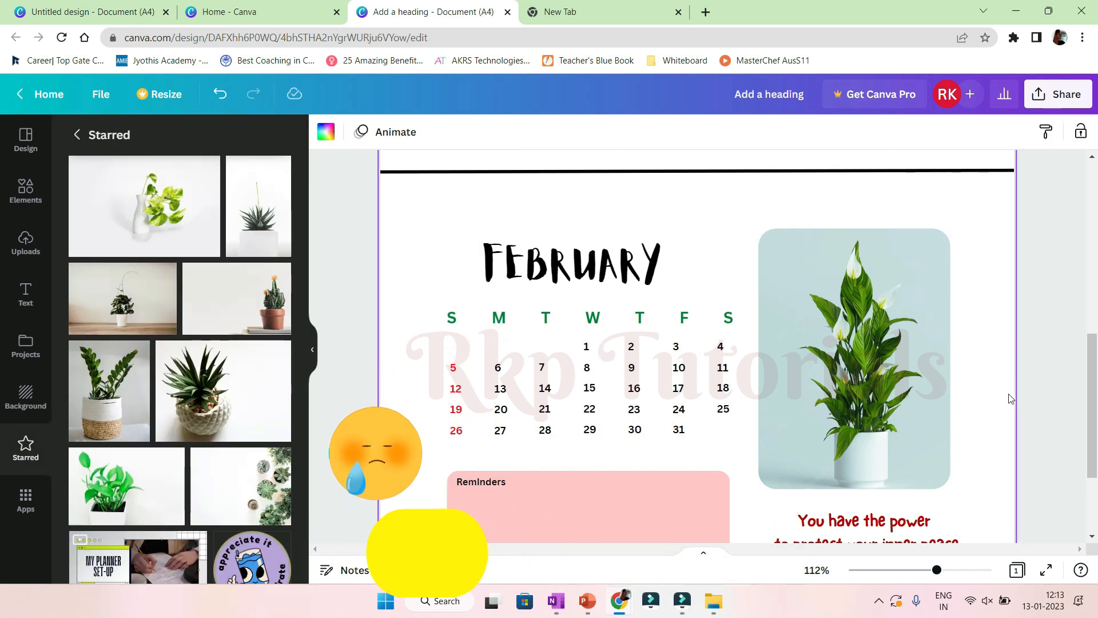
# Replace the February quote with 'Do more of what you love'.
pyautogui.doubleClick(870, 456)
pyautogui.hotkey('ctrl', 'a')
pyautogui.press('BackSpace')
pyautogui.write('Do more of what you love')
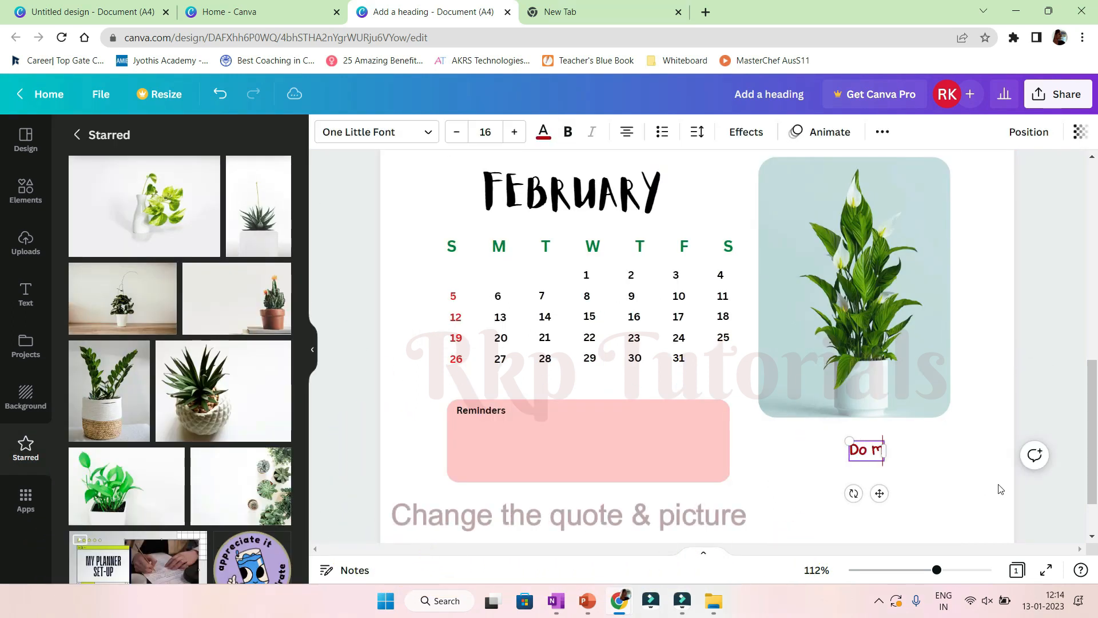
pyautogui.click(938, 491)
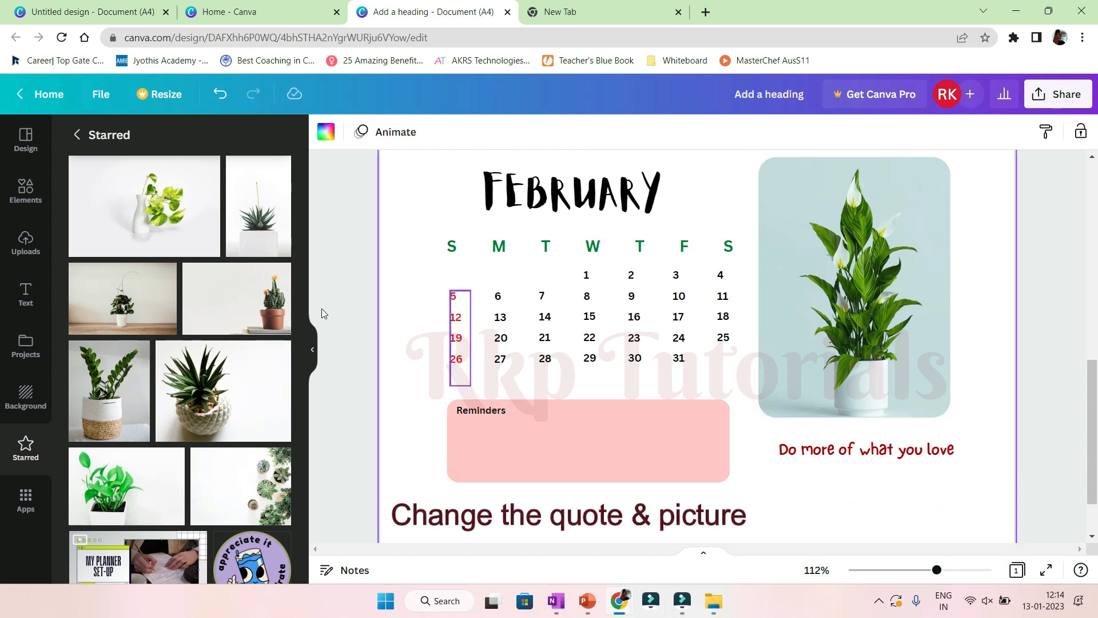
# Replace the February frame picture with the green pothos plant photo and adjust its position.
pyautogui.scroll(-1, 132, 409)
pyautogui.click(130, 412)
pyautogui.moveTo(796, 181); pyautogui.dragTo(890, 332)
pyautogui.doubleClick(889, 331)
pyautogui.moveTo(888, 327); pyautogui.dragTo(958, 325)
pyautogui.click(958, 325)
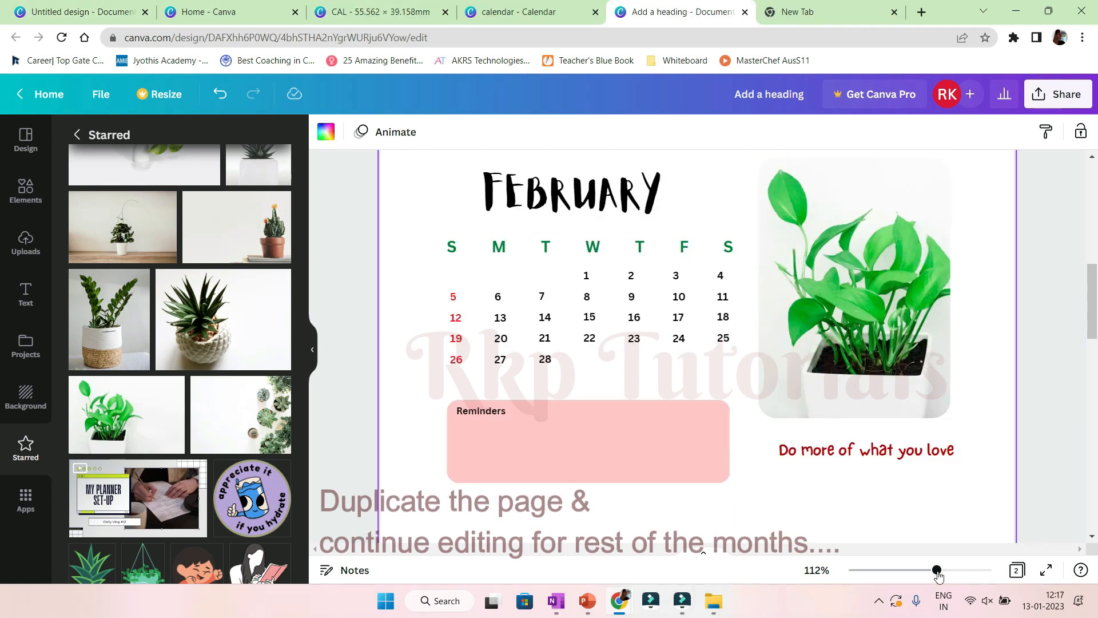
# Duplicate the calendar page.
pyautogui.moveTo(936, 570); pyautogui.dragTo(902, 571)
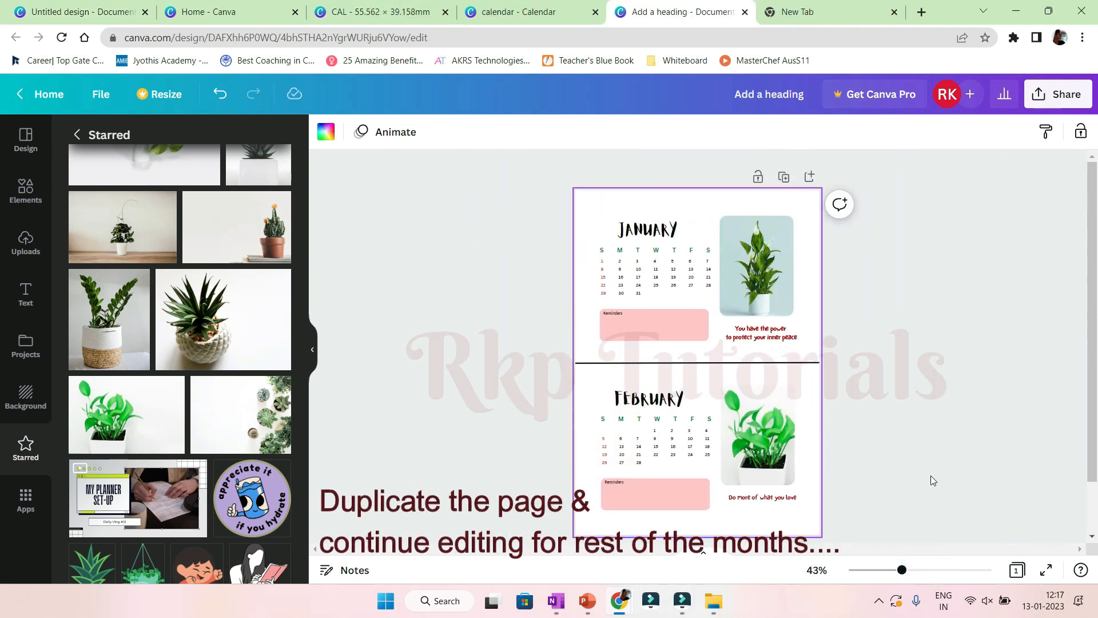
pyautogui.click(784, 178)
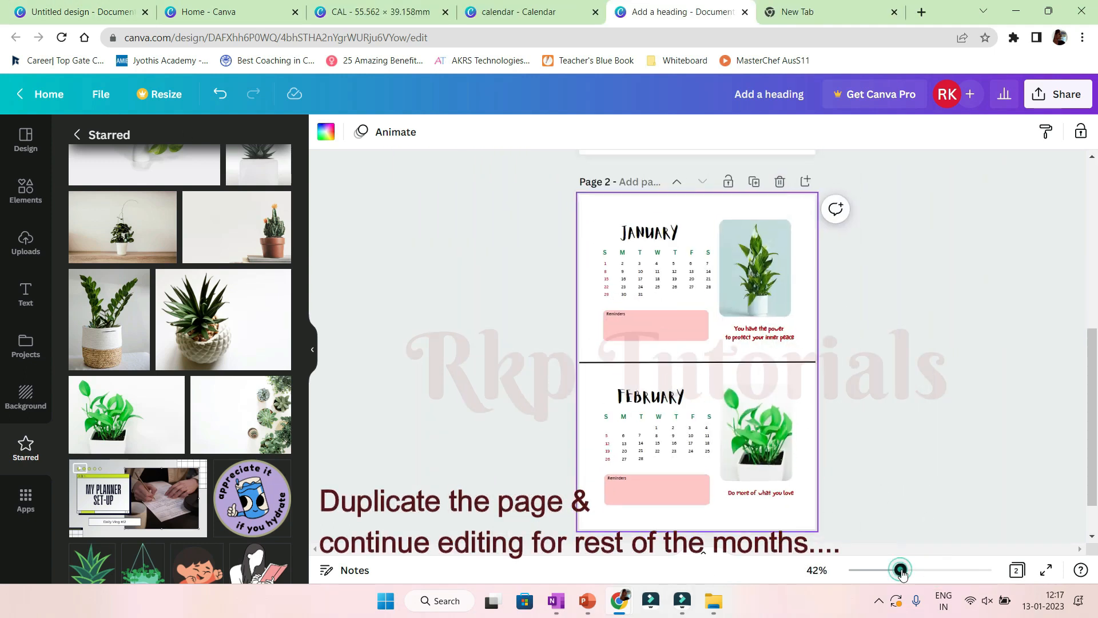
# Begin retitling the duplicated page's top month heading for the next month.
pyautogui.moveTo(901, 570); pyautogui.dragTo(920, 570)
pyautogui.click(647, 339)
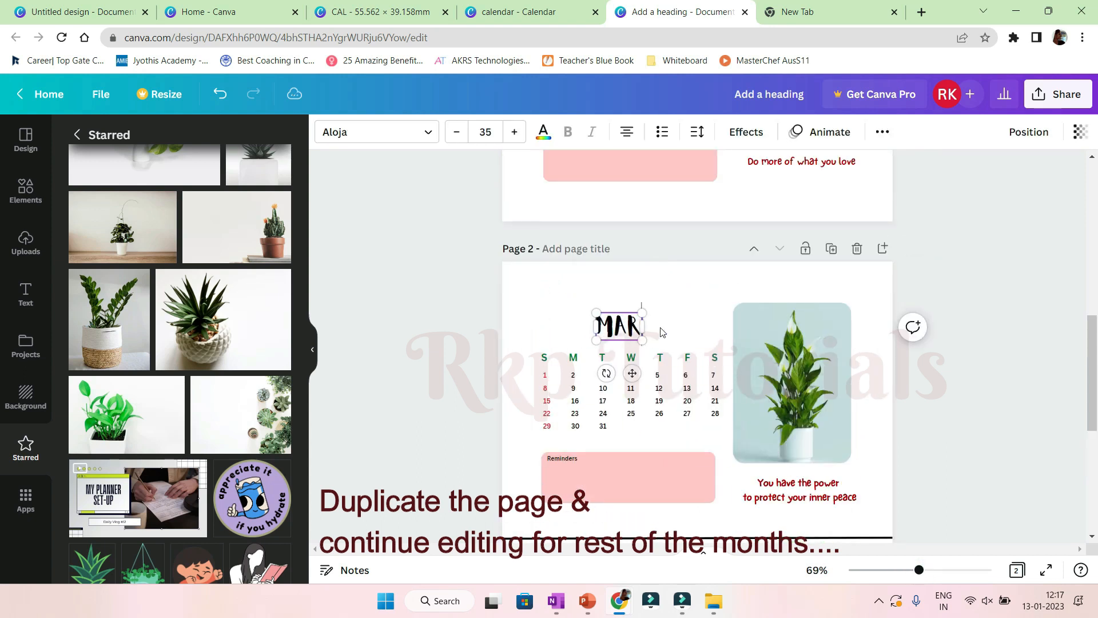
pyautogui.hotkey('ctrl', 'a')
pyautogui.write('B')
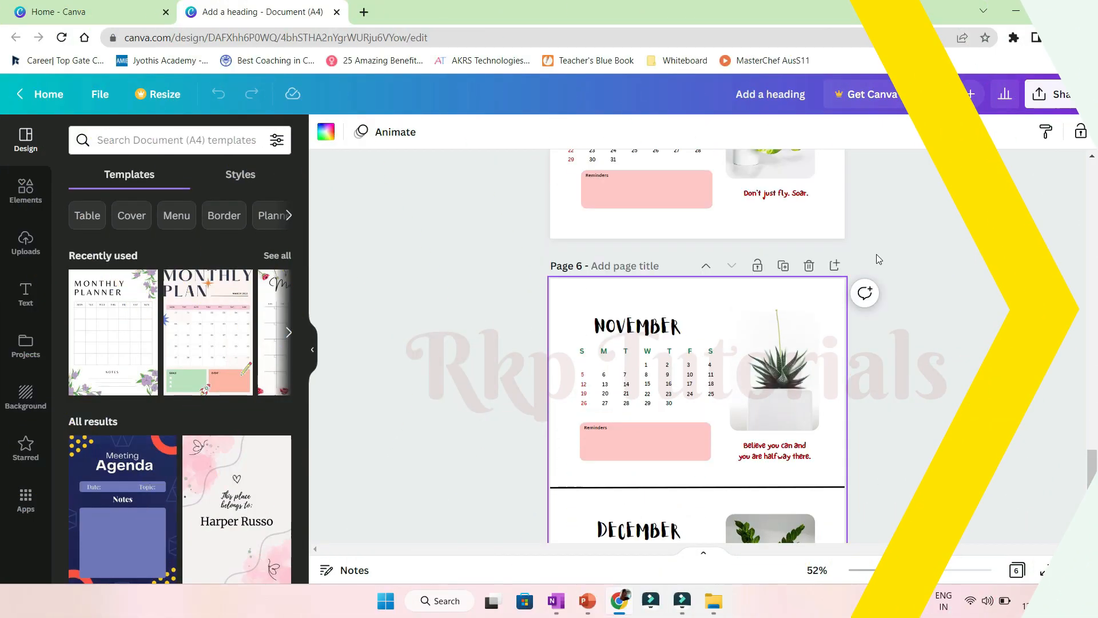
# Duplicate the last page and delete all of its contents.
pyautogui.click(784, 268)
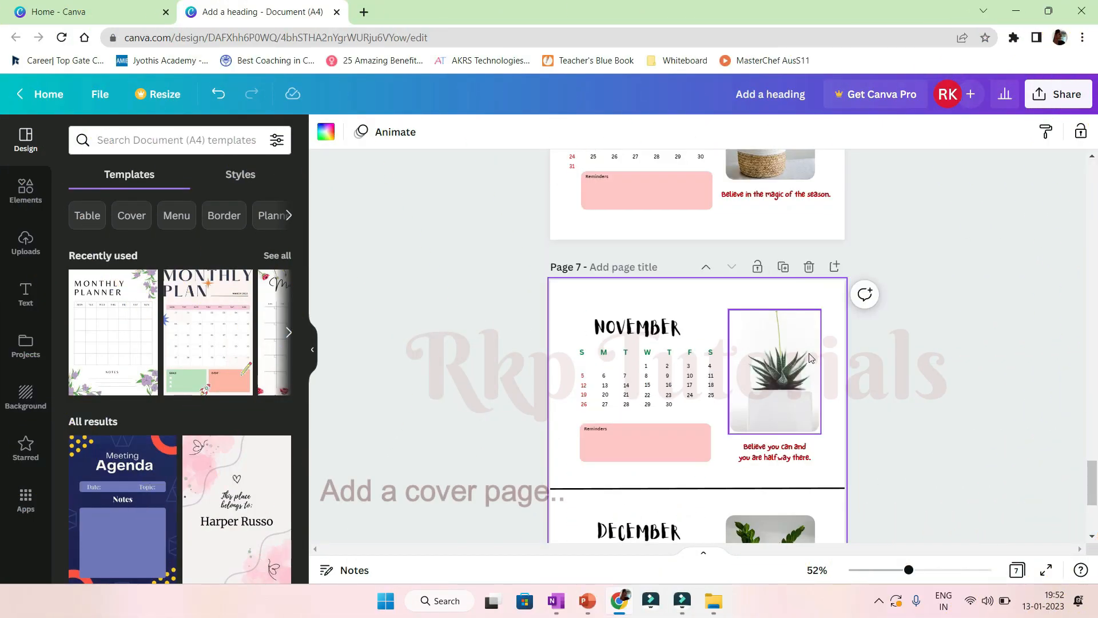
pyautogui.scroll(-3, 532, 307)
pyautogui.moveTo(532, 307); pyautogui.dragTo(885, 464)
pyautogui.press('Delete')
pyautogui.scroll(2, 849, 365)
pyautogui.moveTo(523, 210); pyautogui.dragTo(884, 392)
pyautogui.press('Delete')
# Add the starred succulents photo to the blank page and enlarge it to fill the top half.
pyautogui.moveTo(915, 572); pyautogui.dragTo(920, 572)
pyautogui.click(20, 452)
pyautogui.click(211, 471)
pyautogui.moveTo(711, 424); pyautogui.dragTo(669, 277)
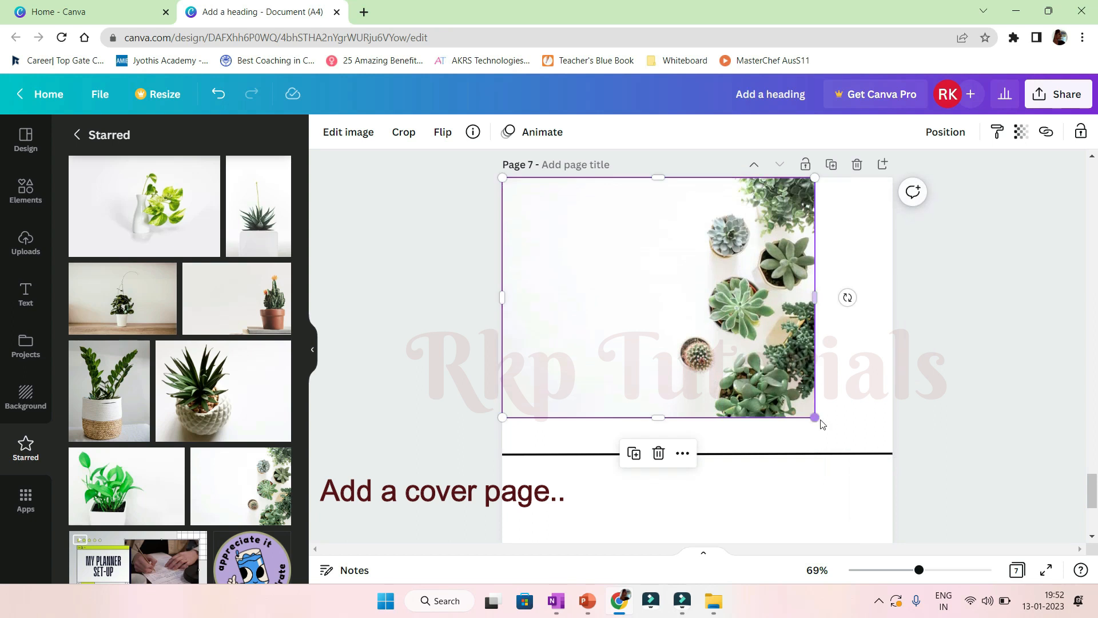
pyautogui.moveTo(675, 343); pyautogui.dragTo(754, 345)
pyautogui.moveTo(583, 420); pyautogui.dragTo(525, 454)
pyautogui.moveTo(524, 316); pyautogui.dragTo(490, 316)
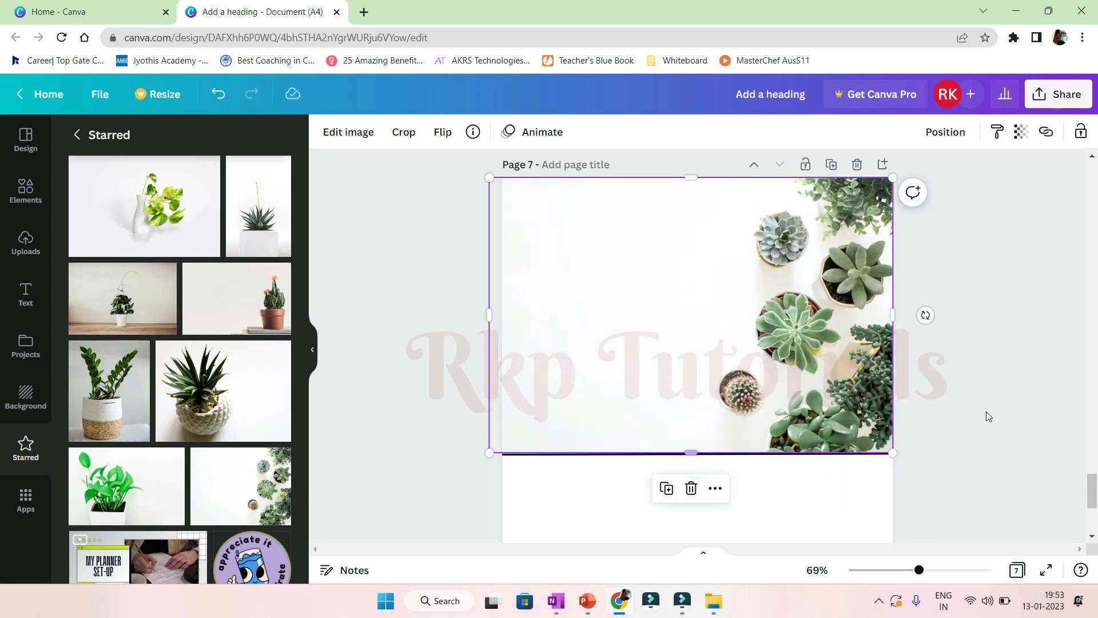
pyautogui.click(936, 430)
# Add a font-combination title reading '2023 CALENDAR' over the photo's blank area.
pyautogui.click(26, 295)
pyautogui.click(129, 425)
pyautogui.moveTo(640, 409); pyautogui.dragTo(603, 266)
pyautogui.click(619, 281)
pyautogui.write('2023')
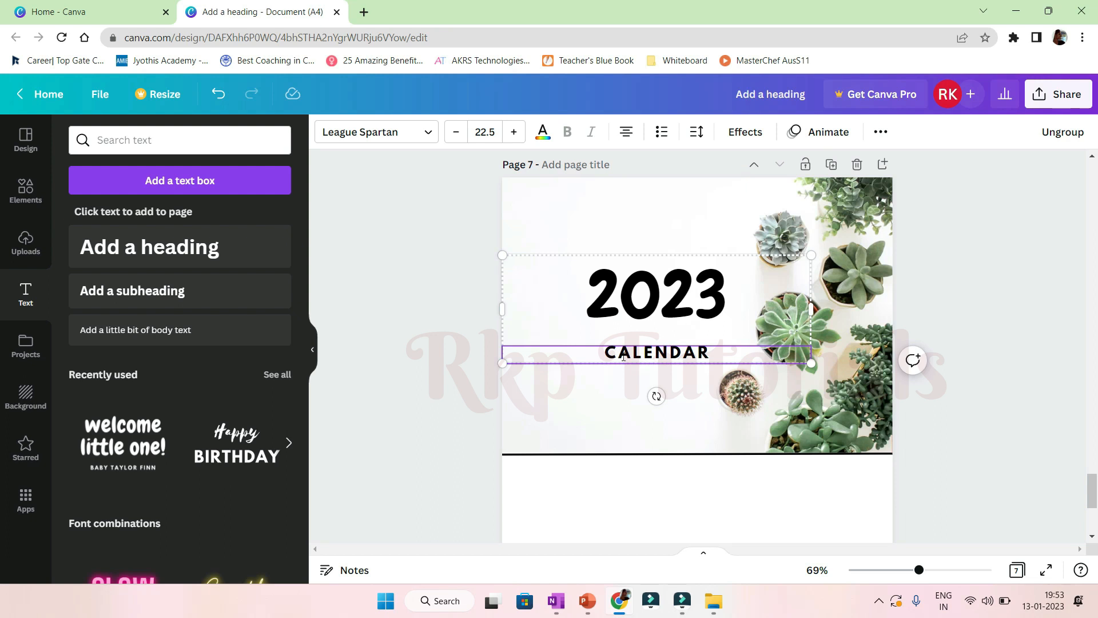
pyautogui.click(993, 297)
pyautogui.click(978, 376)
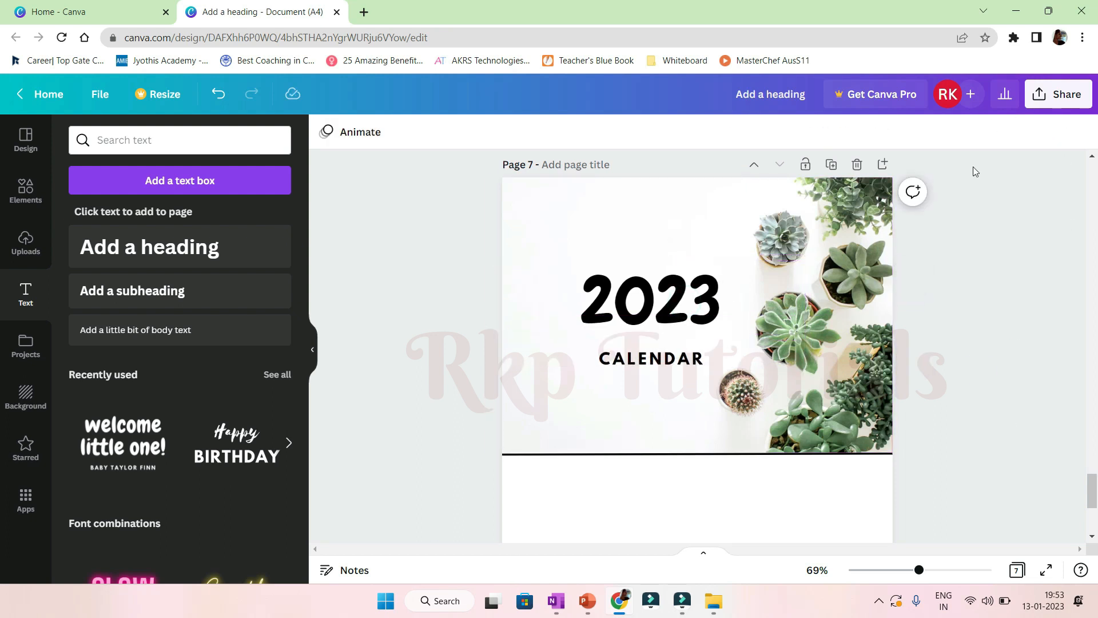
# Download all pages of the design as a PDF Print file.
pyautogui.click(1055, 107)
pyautogui.click(914, 437)
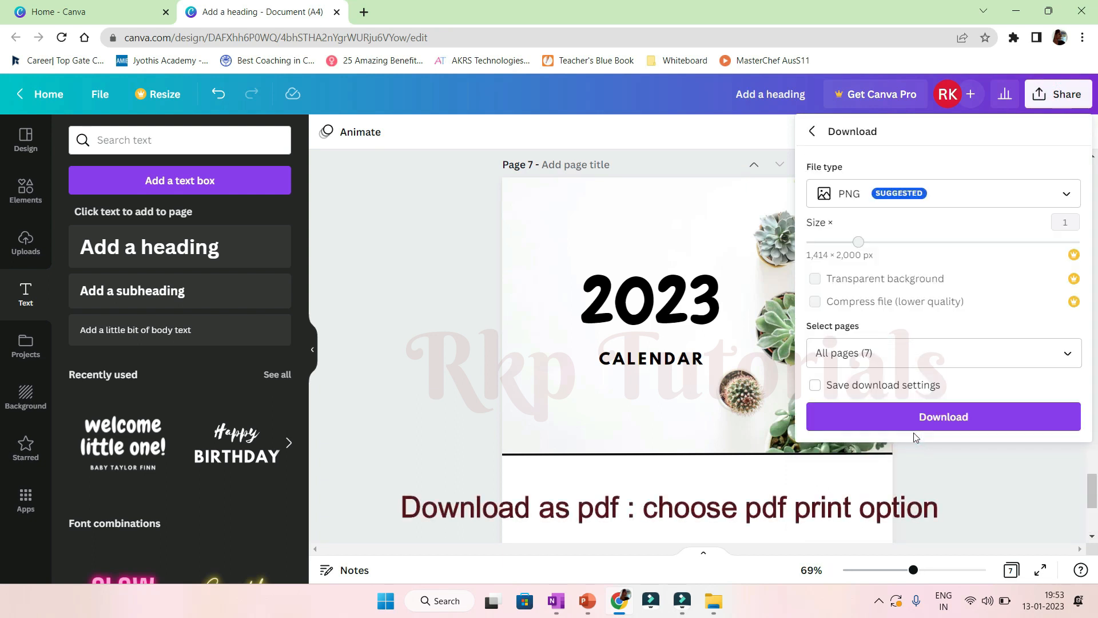
pyautogui.click(943, 193)
pyautogui.click(894, 363)
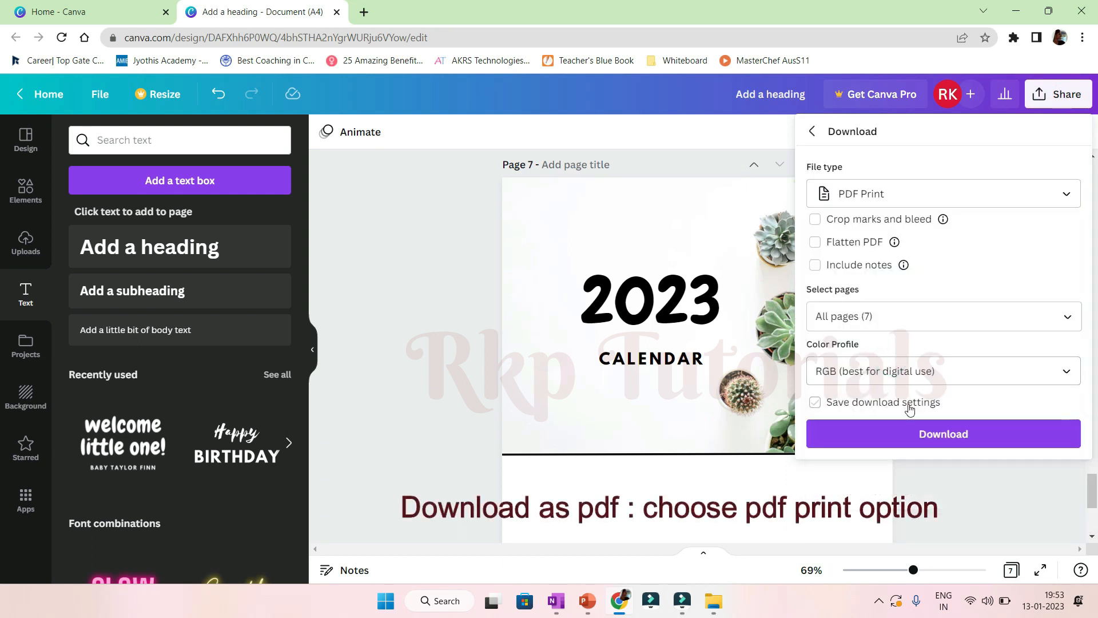
pyautogui.click(966, 433)
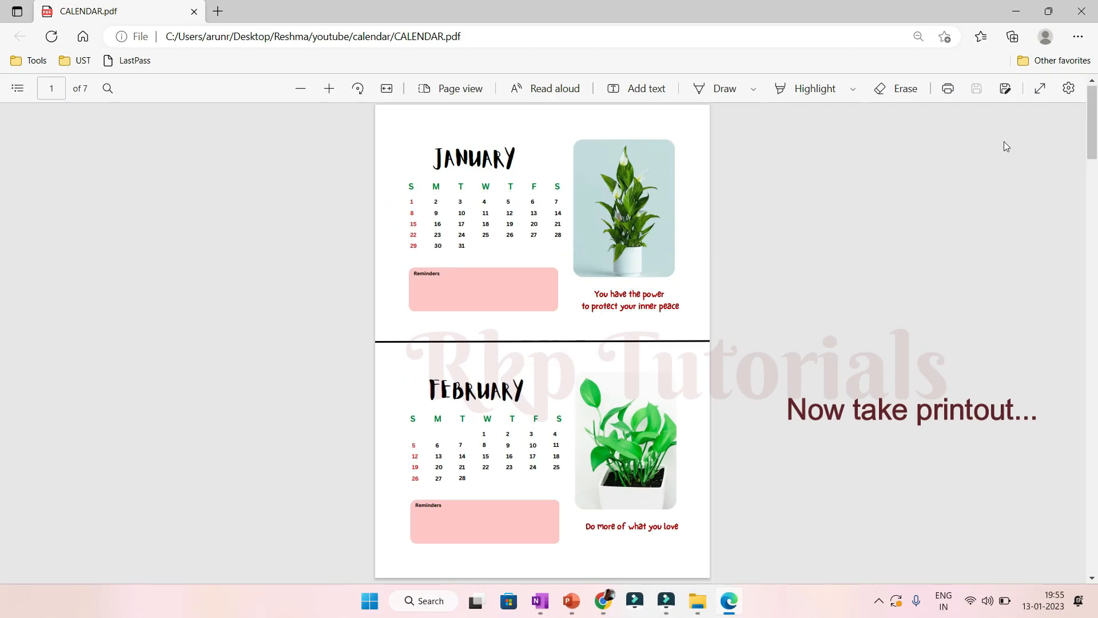
# Scroll through the exported PDF calendar pages.
pyautogui.scroll(-5, 737, 168)
pyautogui.scroll(-3, 1004, 142)
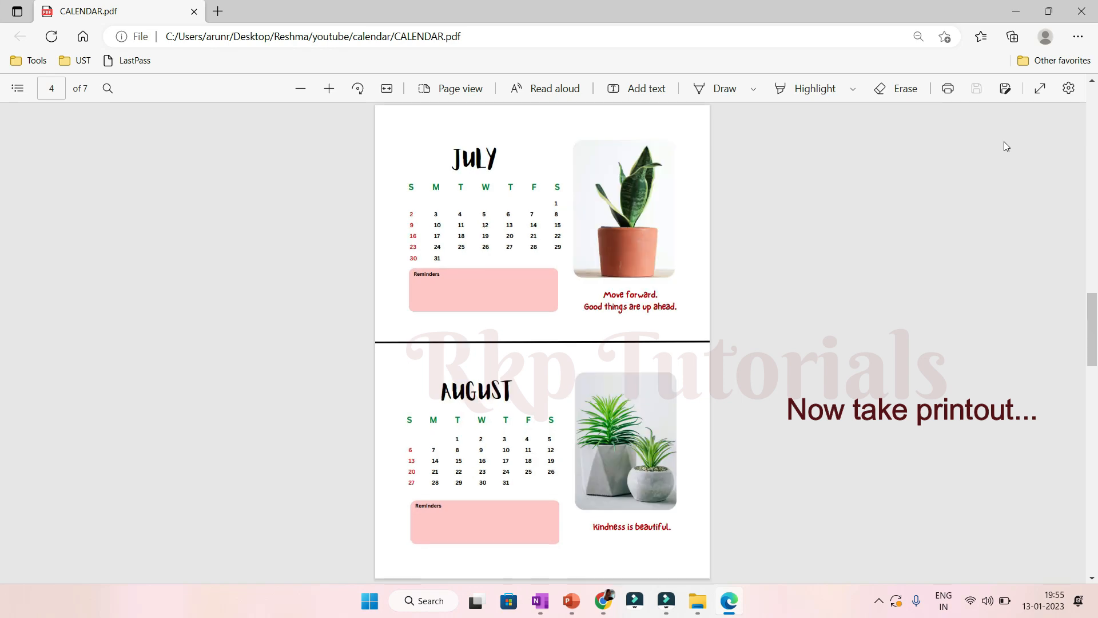